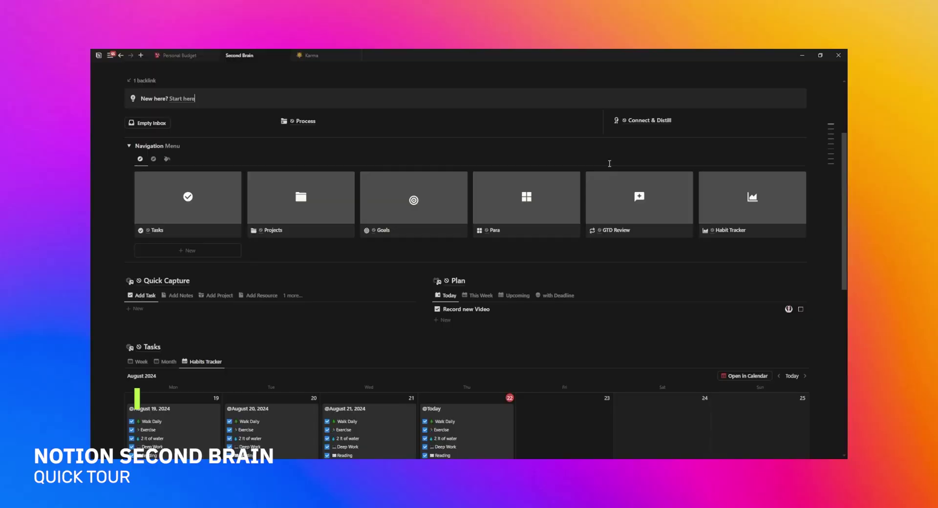
Set the Sell 100 Templates goal's Status to Achieved
scroll(609, 163, "down", 5)
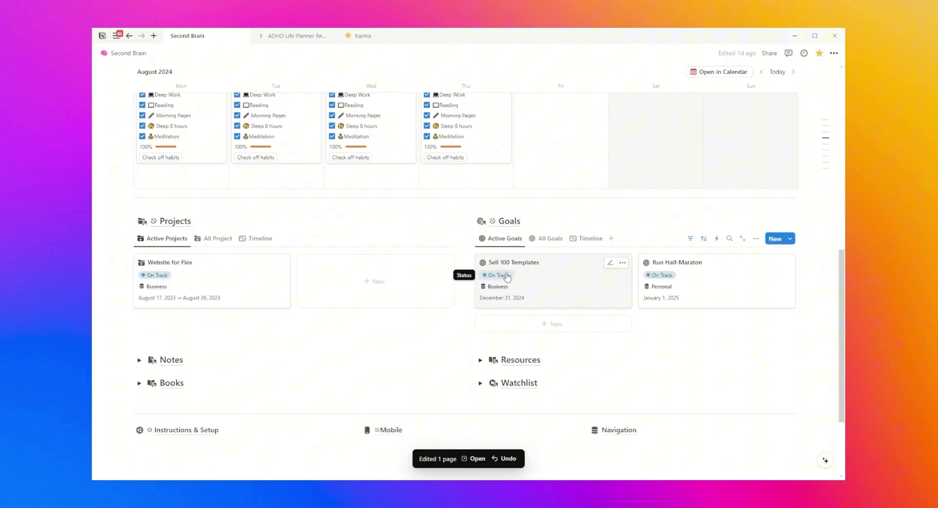
left_click(507, 277)
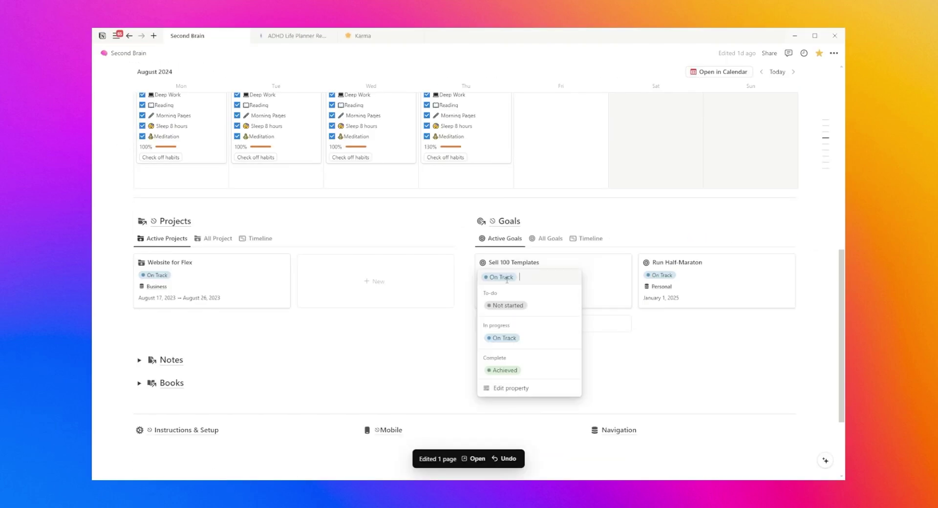
left_click(504, 371)
Expand Resources and preview The Game of Life (book) - Wikipedia in side peek
left_click(480, 335)
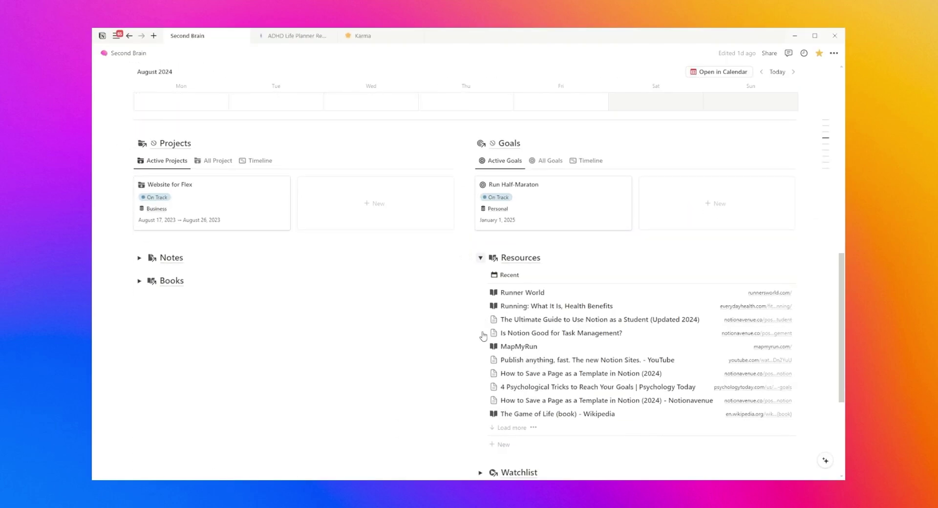
scroll(513, 352, "down", 2)
left_click(546, 365)
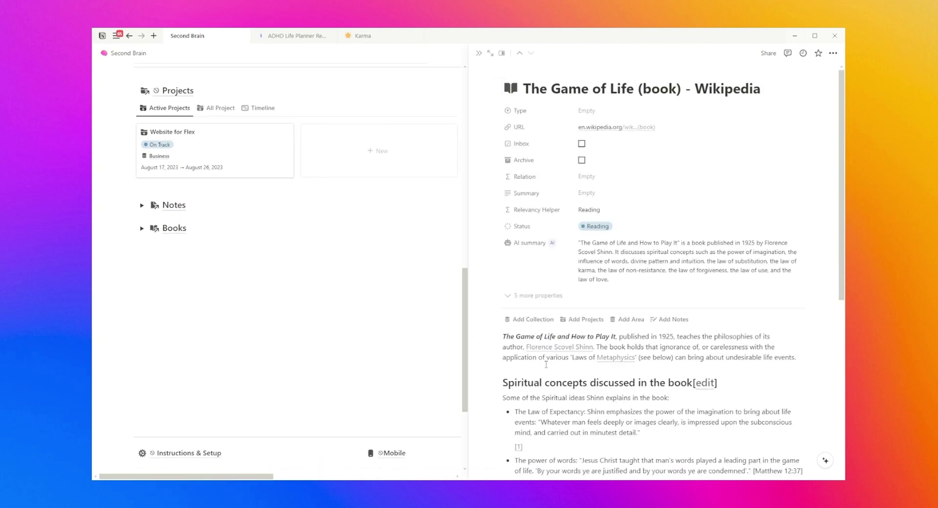
scroll(545, 365, "down", 5)
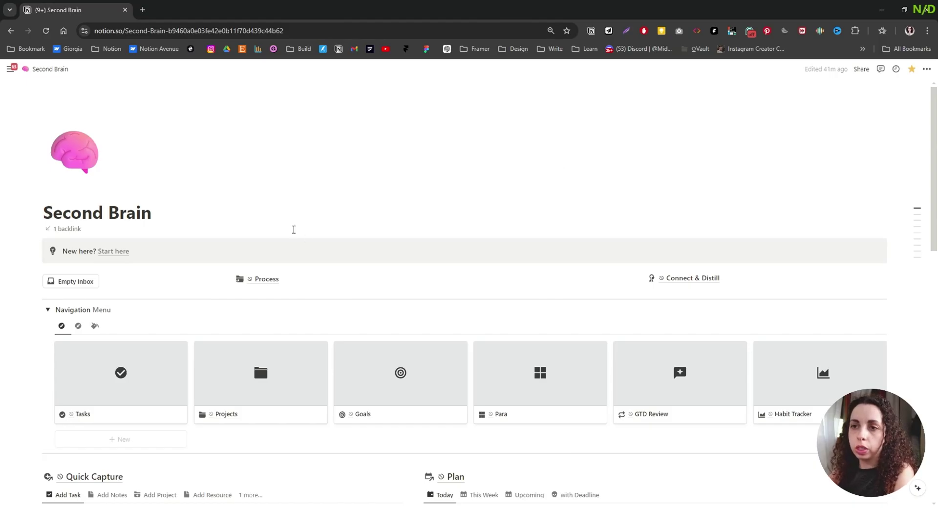
Switch the Navigation Menu to list view, then to table view
scroll(146, 210, "down", 1)
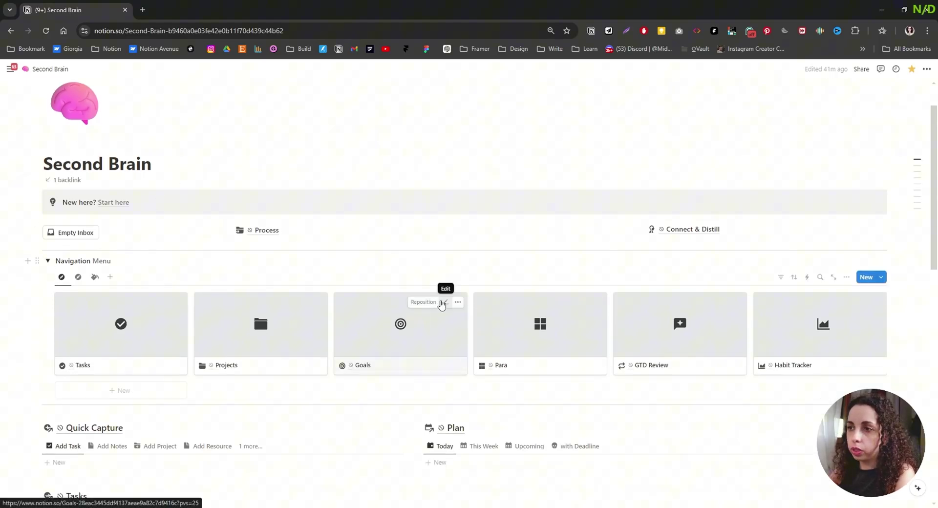
scroll(65, 214, "down", 1)
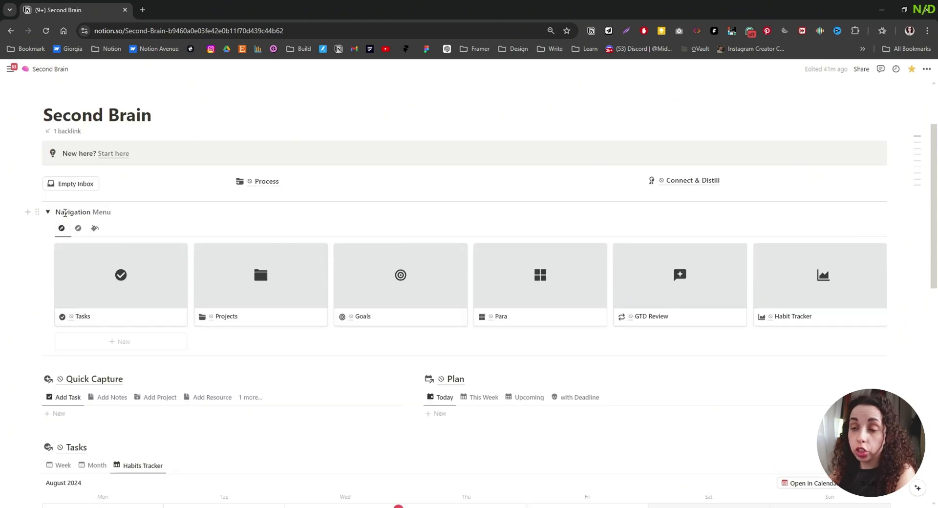
left_click(79, 234)
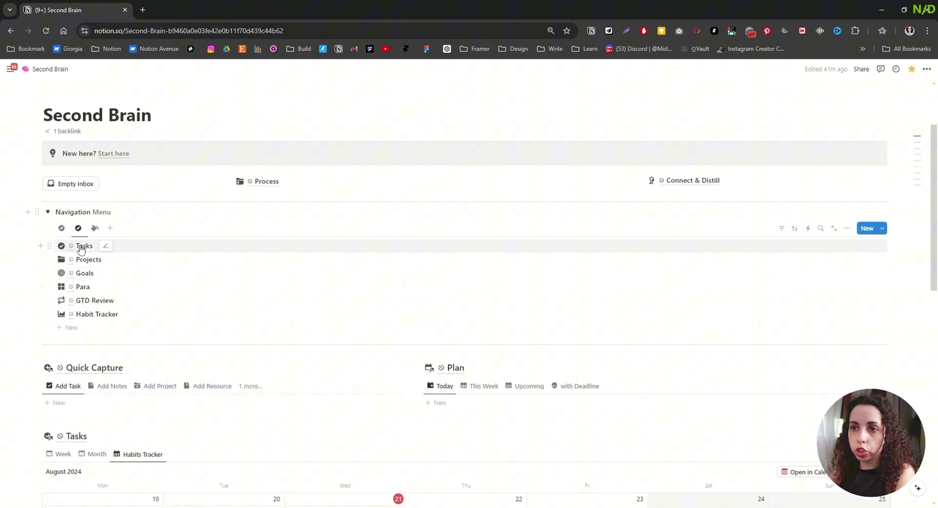
left_click(79, 228)
left_click(95, 228)
left_click(95, 228)
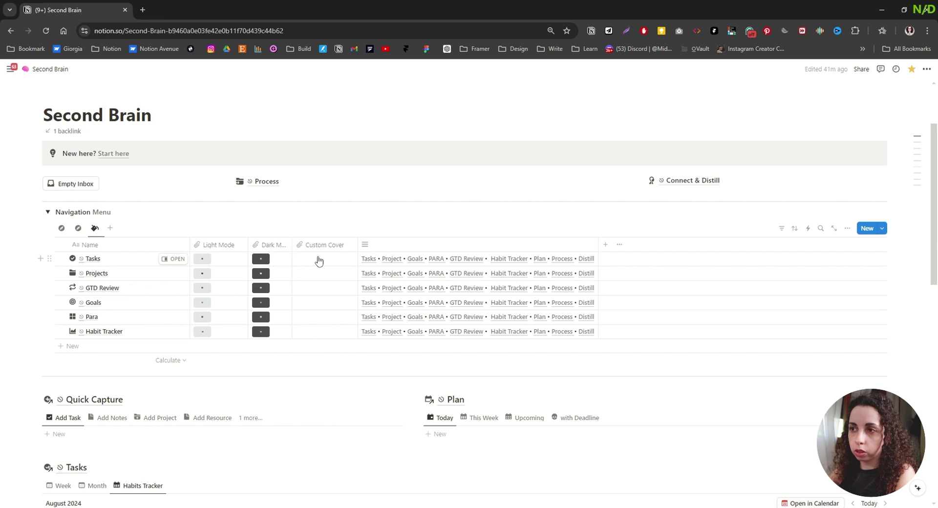
Return the Navigation Menu to gallery view and collapse its toggle
left_click(78, 228)
left_click(49, 213)
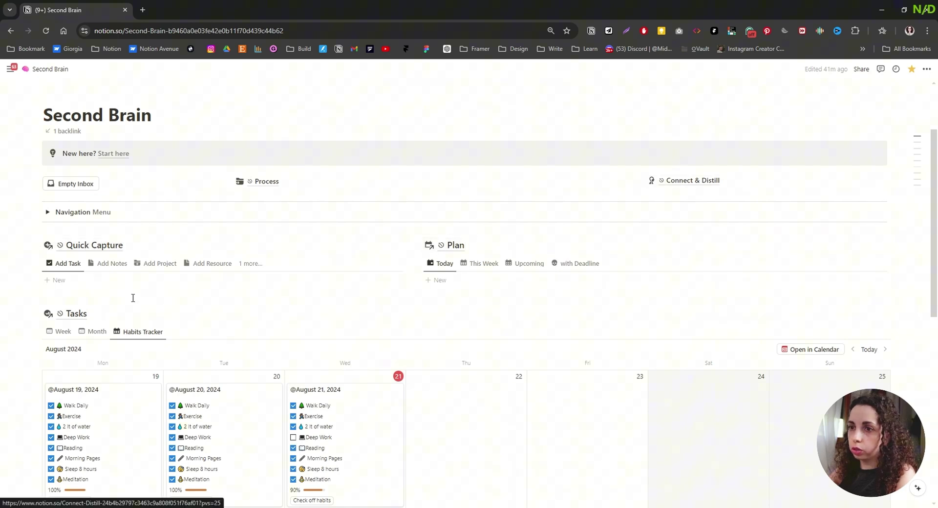
scroll(68, 317, "down", 5)
scroll(518, 322, "up", 5)
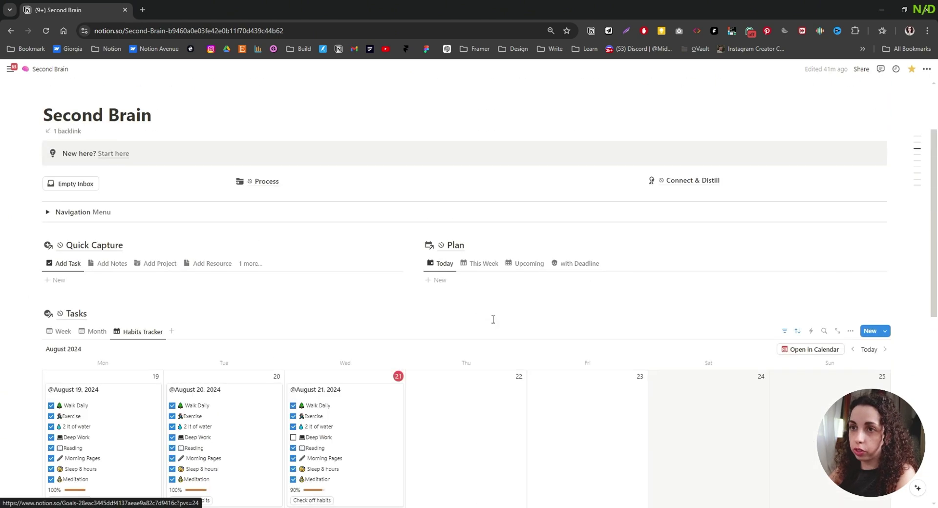
Add a Quick Capture task titled 'Record new Video' with Do Date August 22, 2024
left_click(59, 280)
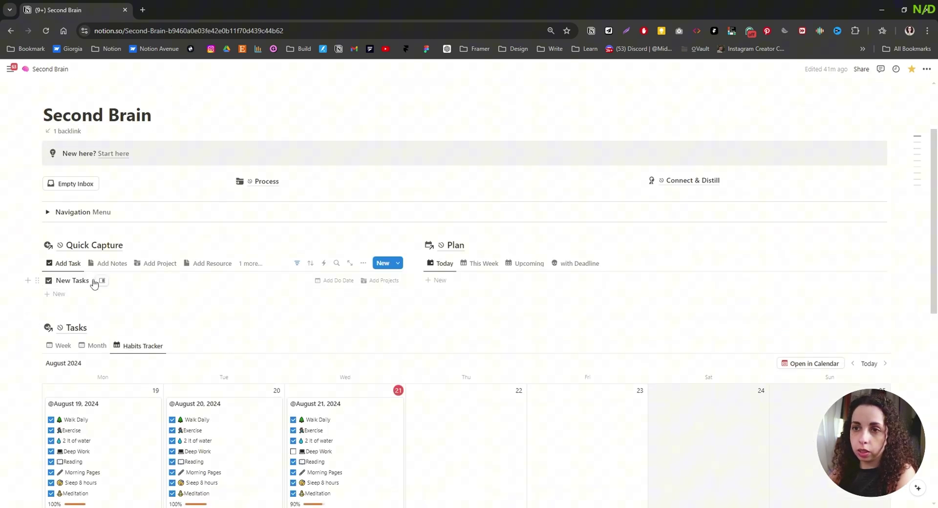
left_click(98, 282)
triple_click(411, 108)
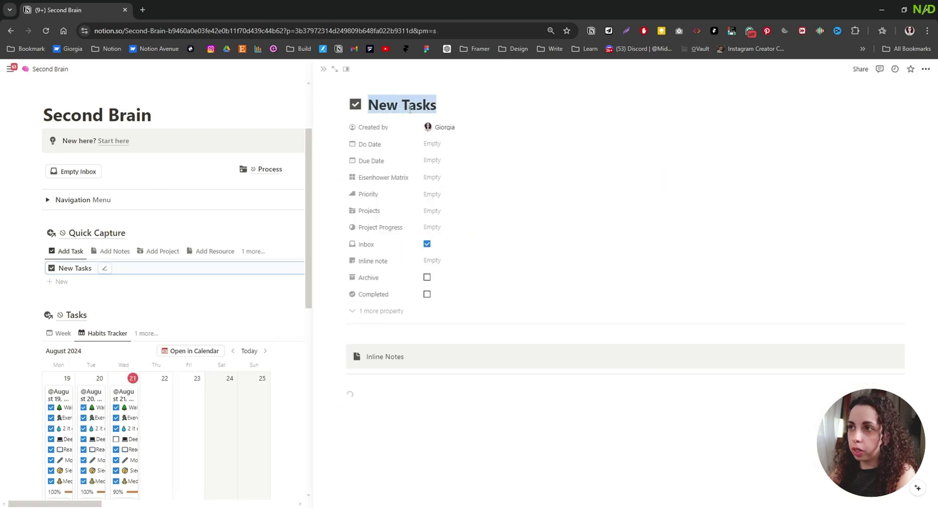
type("Record new Video")
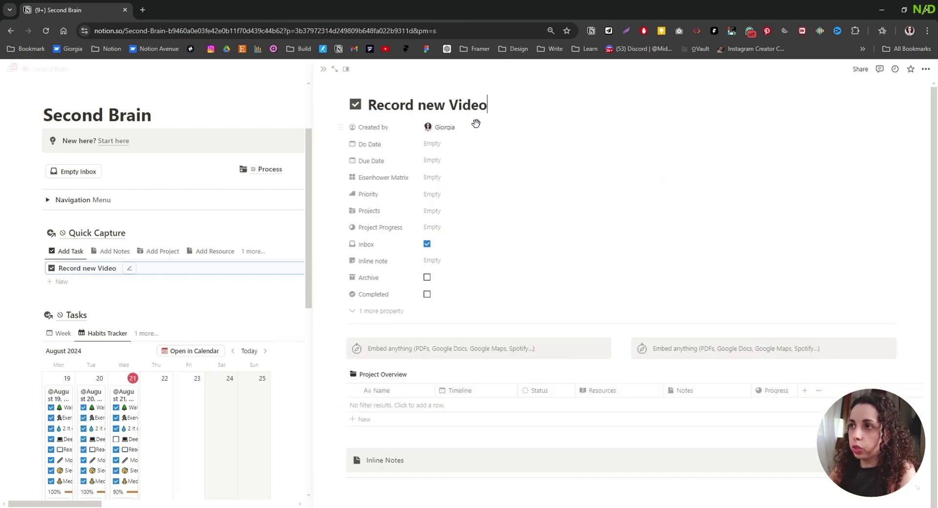
left_click(452, 145)
left_click(479, 250)
left_click(539, 165)
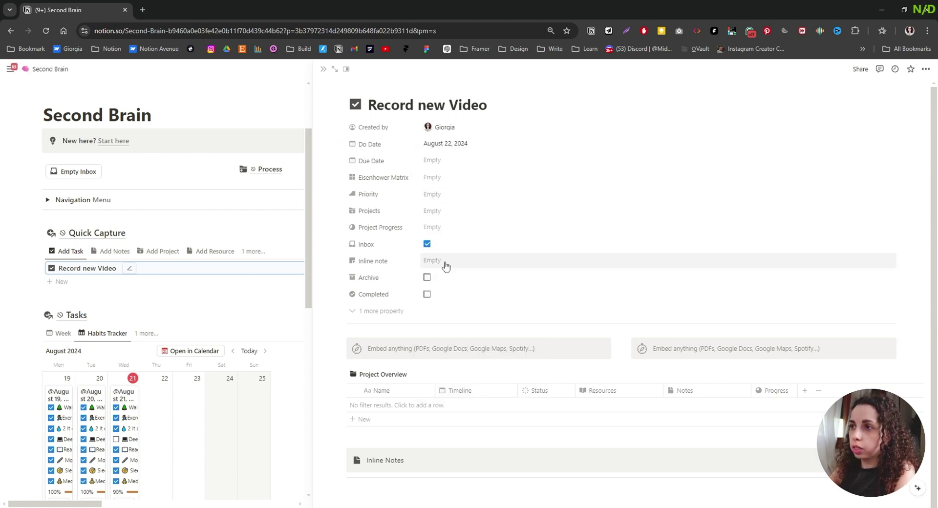
Check the Eisenhower Matrix, project and note fields without changes, then close the task peek
left_click(442, 183)
left_click(435, 210)
left_click(442, 213)
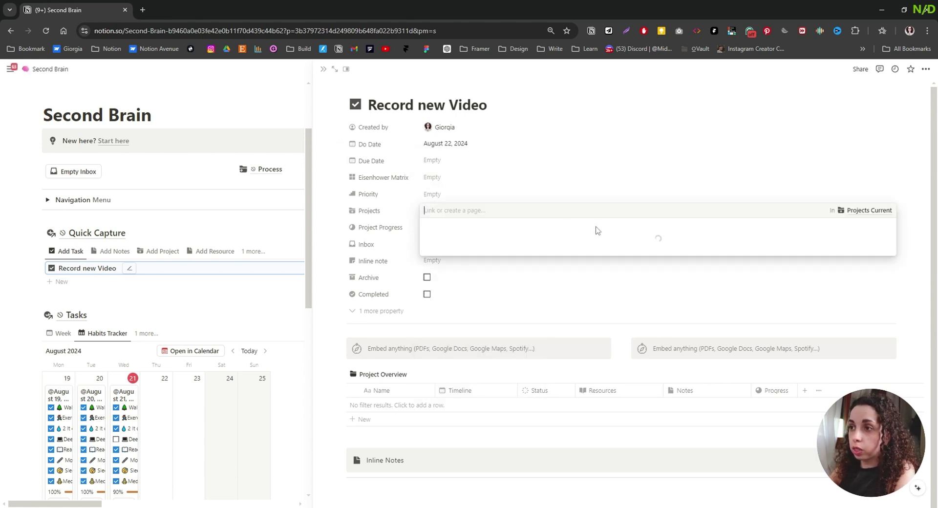
key("Escape")
left_click(490, 261)
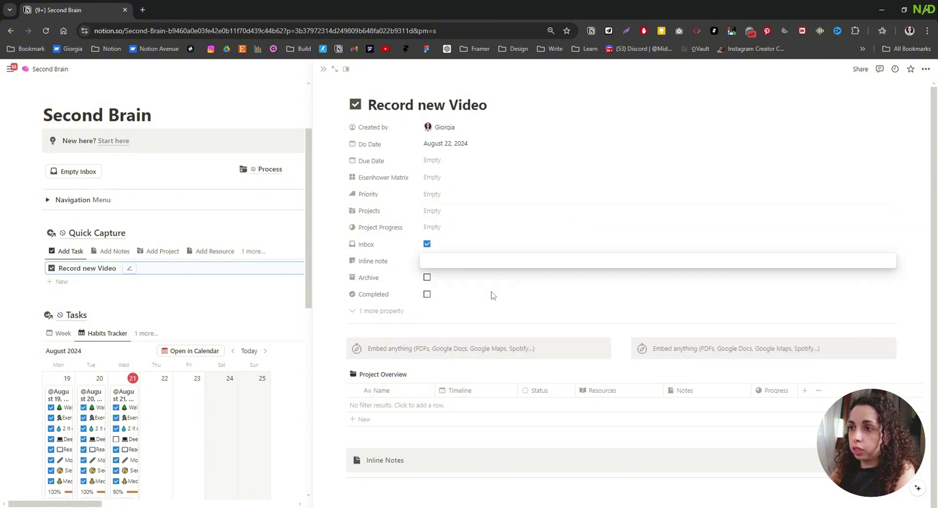
key("Escape")
left_click(322, 70)
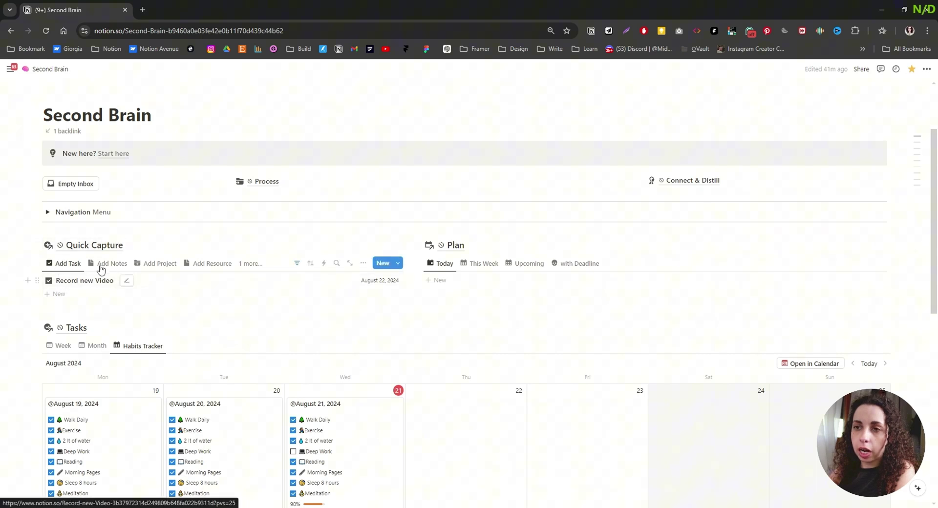
Empty the inbox, show Plan's This Week tab, and briefly visit the Quick Capture page
left_click(75, 188)
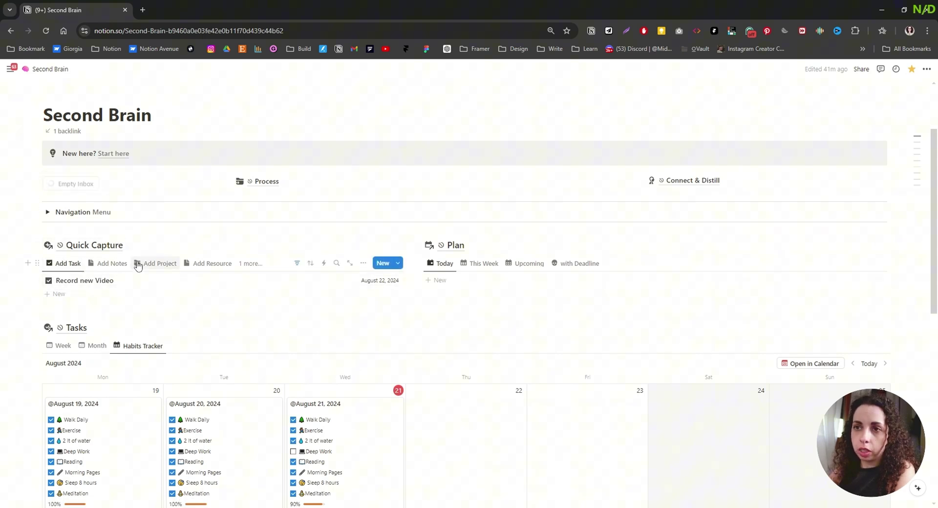
scroll(138, 265, "down", 1)
left_click(478, 214)
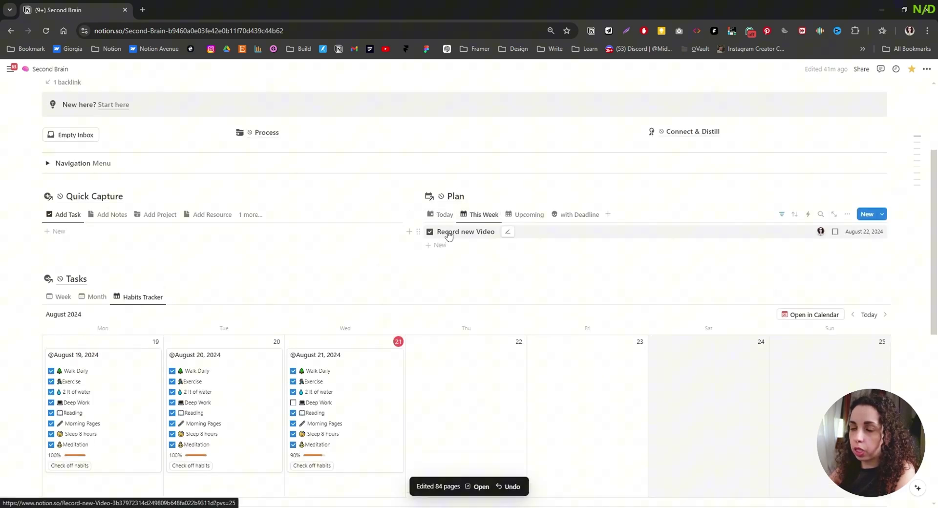
left_click(93, 203)
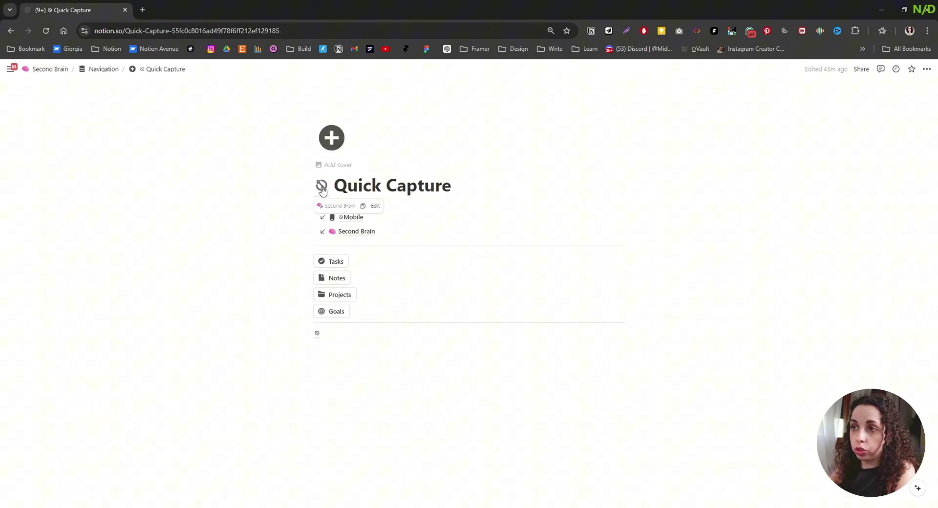
key("alt+Left")
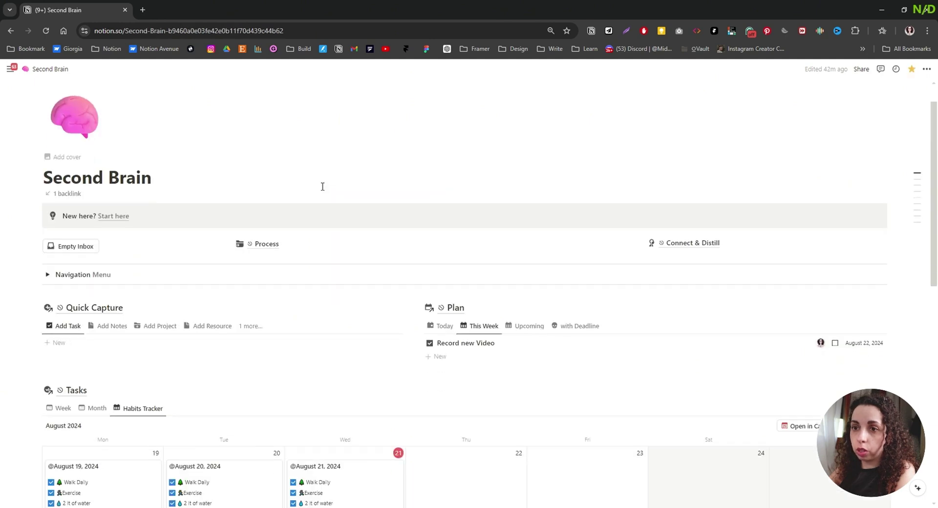
Open the Plan workflow page, scroll through it, then go back with Alt+Left
scroll(323, 186, "down", 1)
scroll(212, 306, "down", 1)
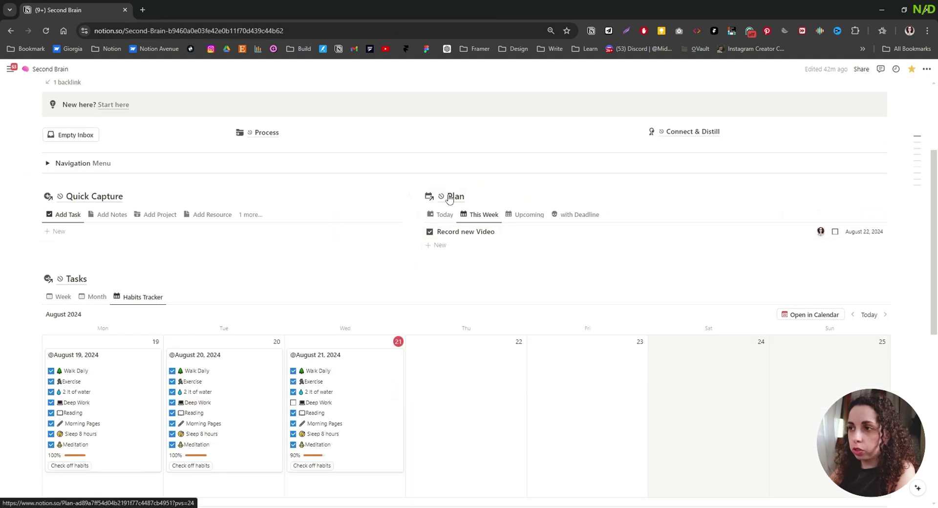
mouse_move(449, 202)
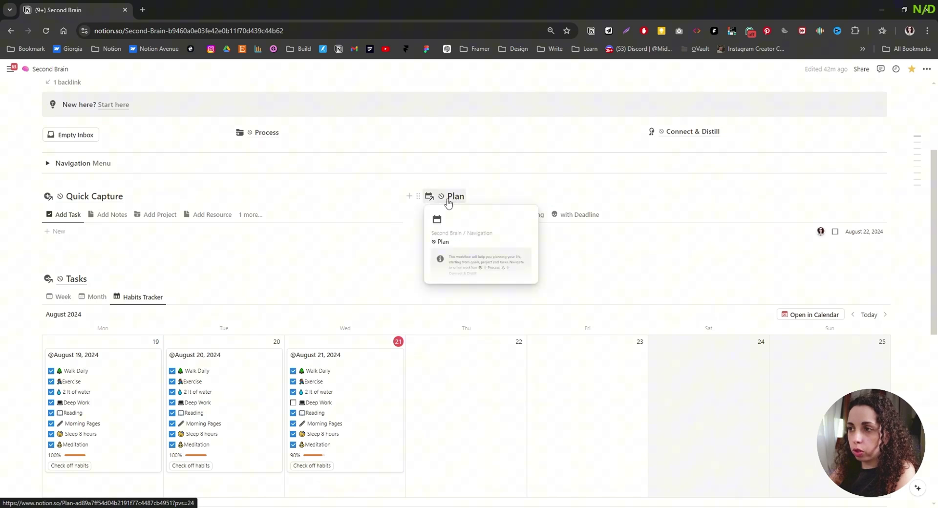
left_click(448, 202)
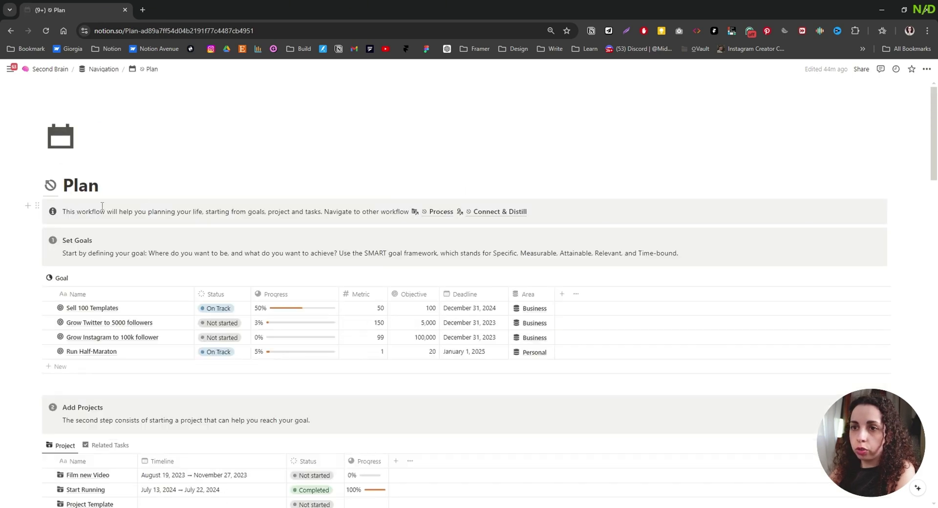
scroll(133, 194, "down", 1)
scroll(83, 195, "down", 10)
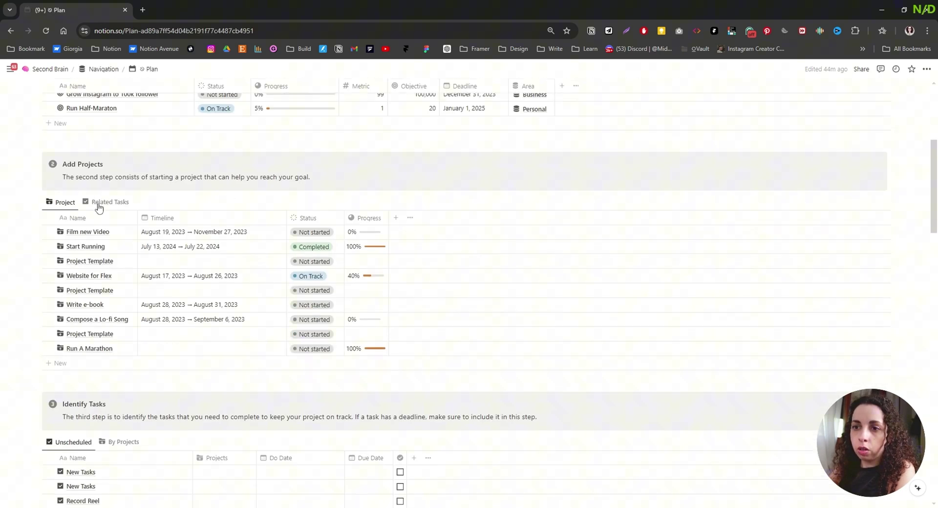
scroll(121, 313, "down", 12)
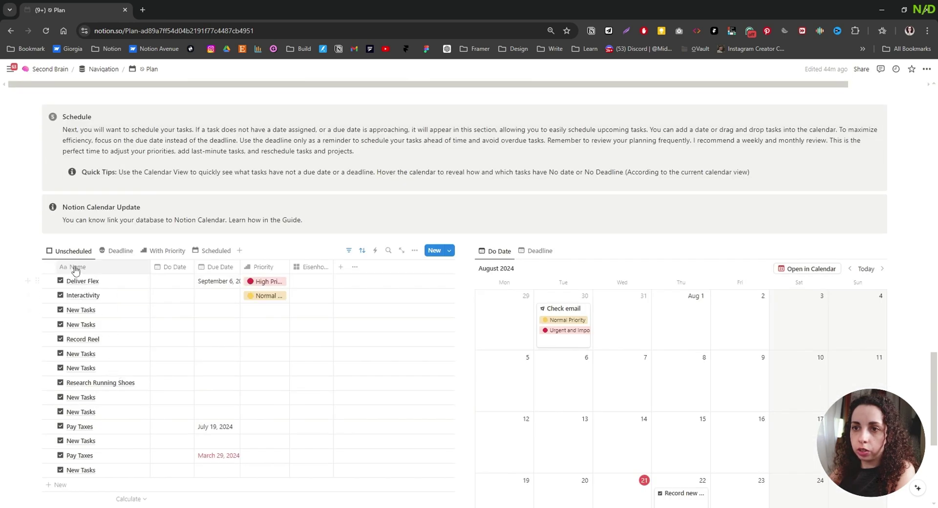
scroll(46, 288, "down", 5)
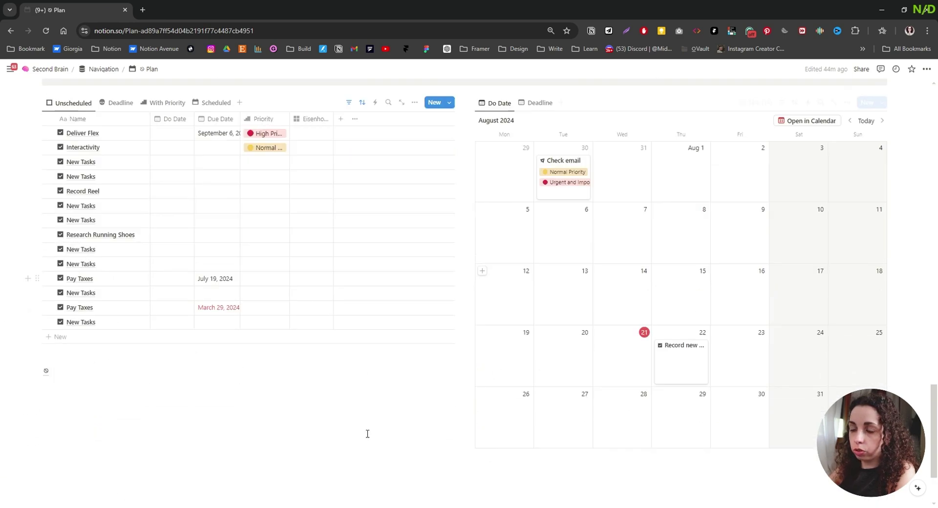
key("alt+Left")
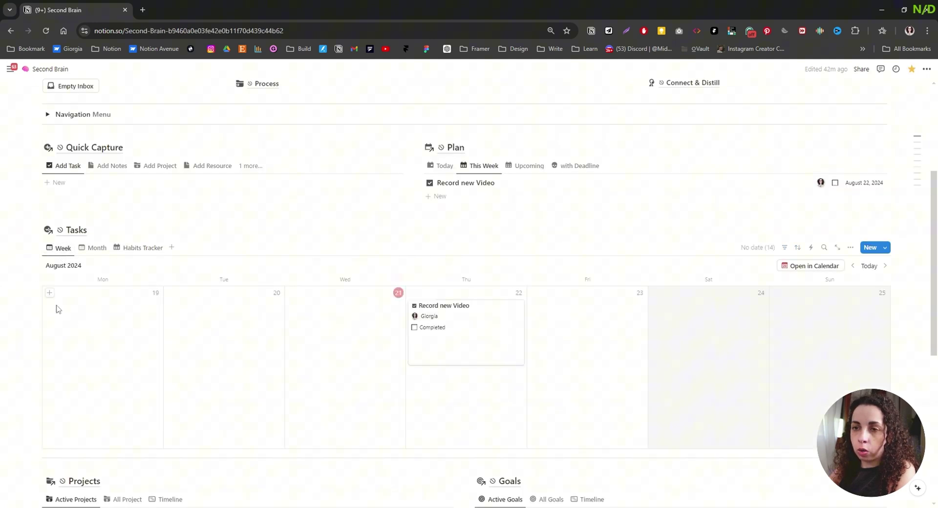
Switch Tasks to Month view, then Habits Tracker, and check off all August 21 habits
mouse_move(65, 239)
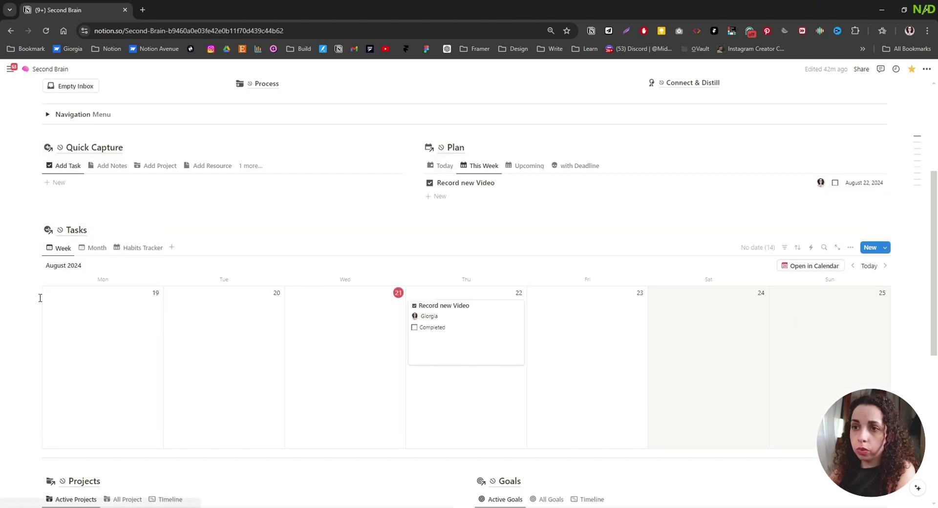
left_click(98, 248)
scroll(288, 345, "down", 2)
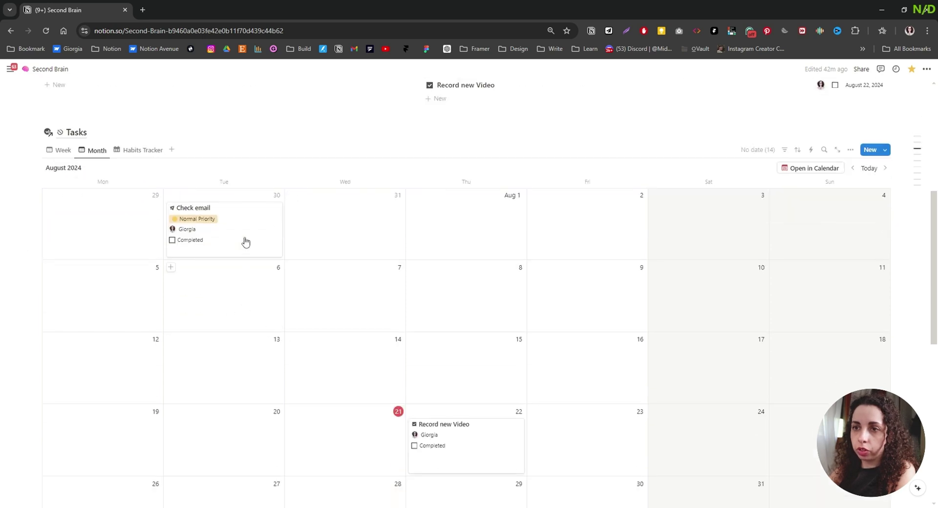
left_click_drag(274, 253, 247, 310)
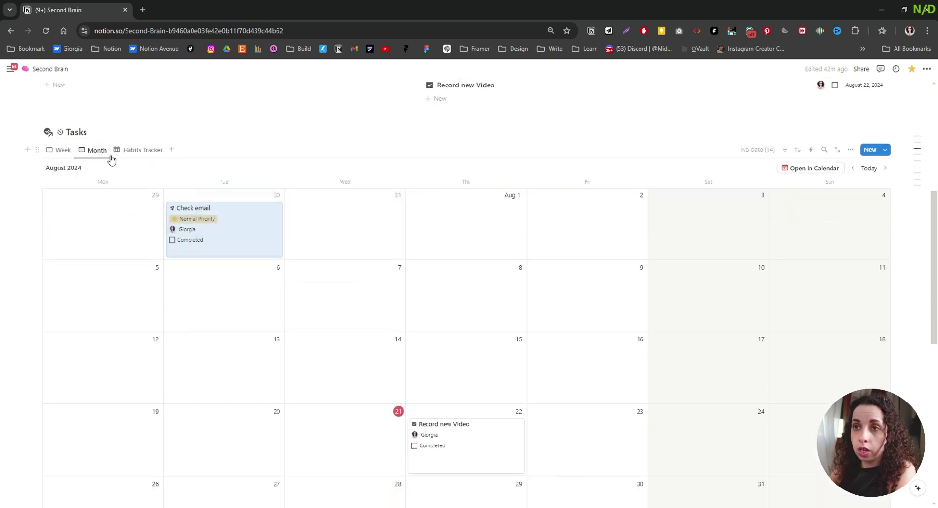
left_click(132, 150)
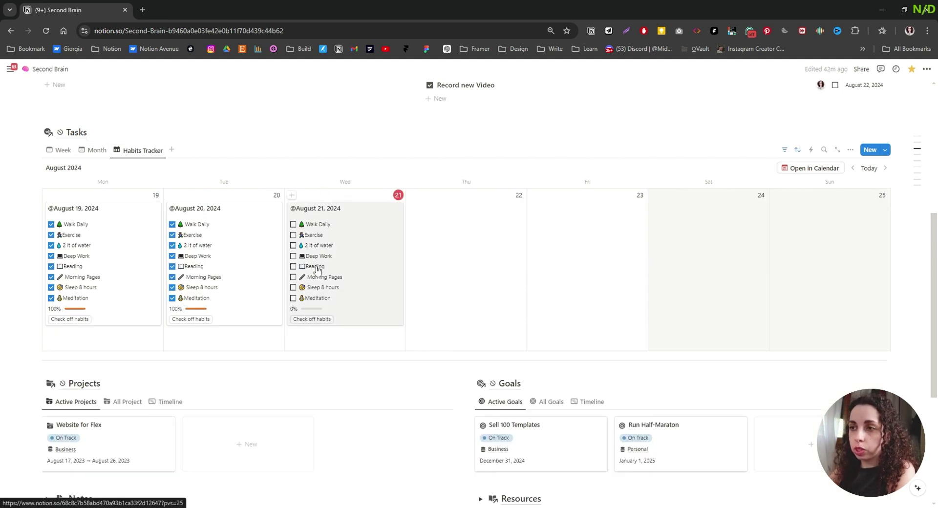
left_click(313, 319)
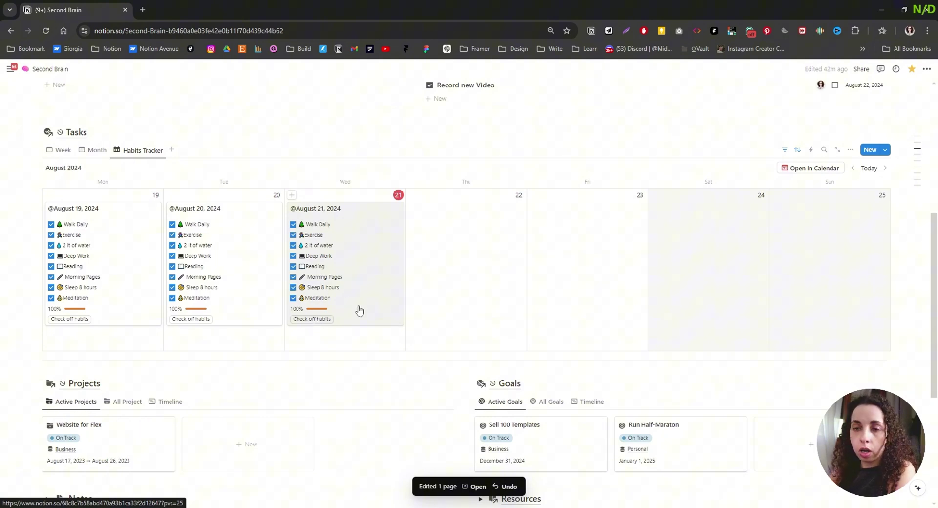
scroll(359, 310, "up", 5)
Open Habit Tracker from the Navigation Menu, try Weekly View and This Month, then return to Monthly View
left_click(48, 261)
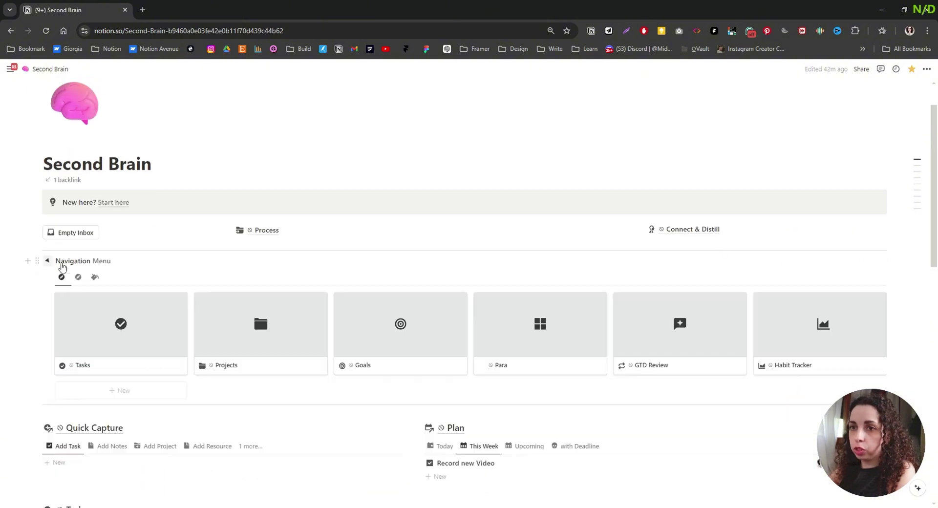
left_click(866, 370)
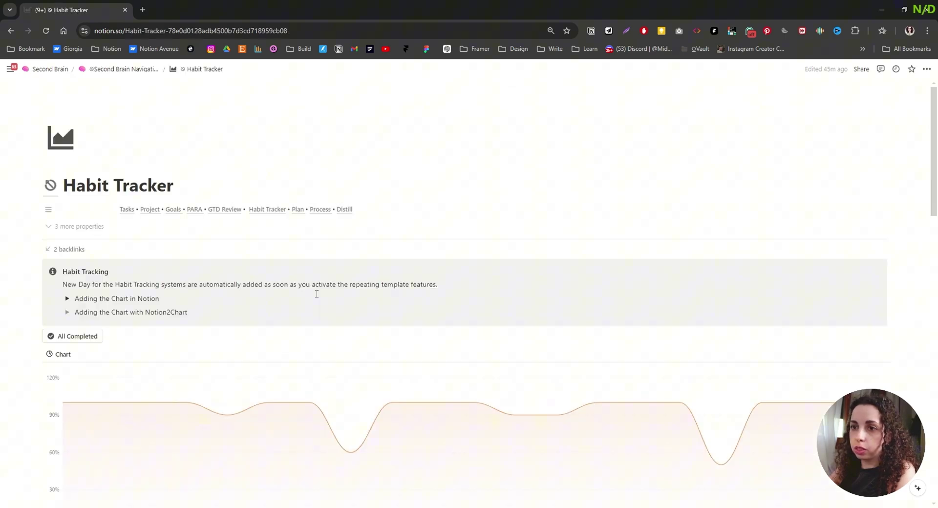
scroll(316, 294, "down", 5)
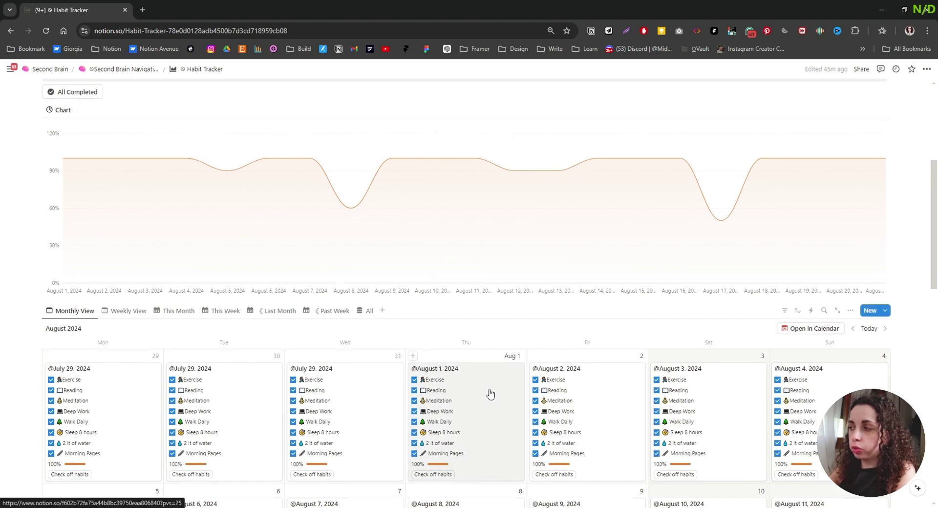
scroll(318, 367, "down", 3)
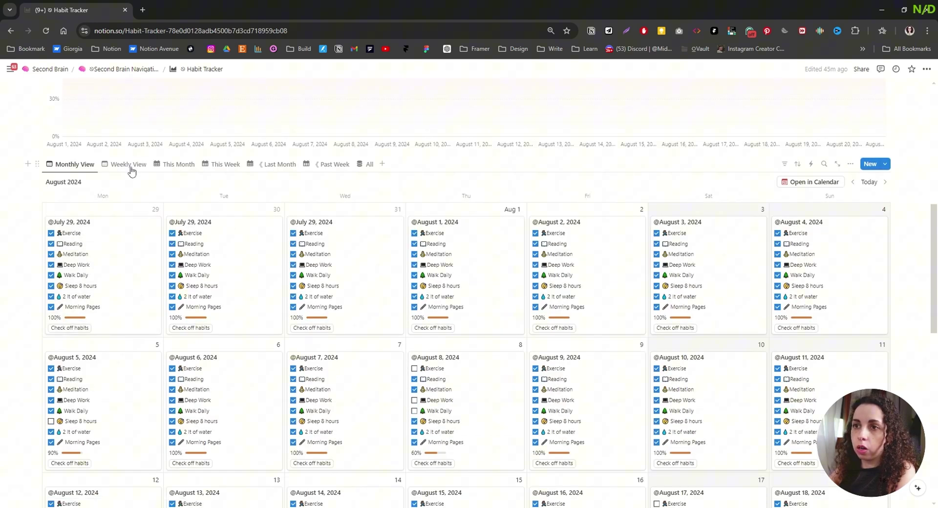
left_click(128, 165)
left_click(188, 166)
left_click(71, 164)
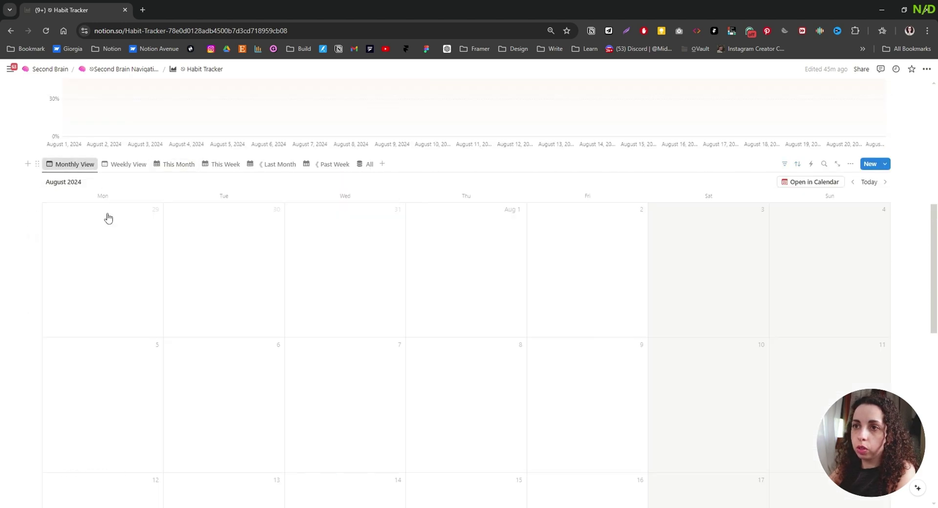
scroll(155, 334, "up", 7)
scroll(154, 335, "up", 2)
Go back to the Second Brain dashboard with Alt+Left and scroll down to its lists
key("alt+Left")
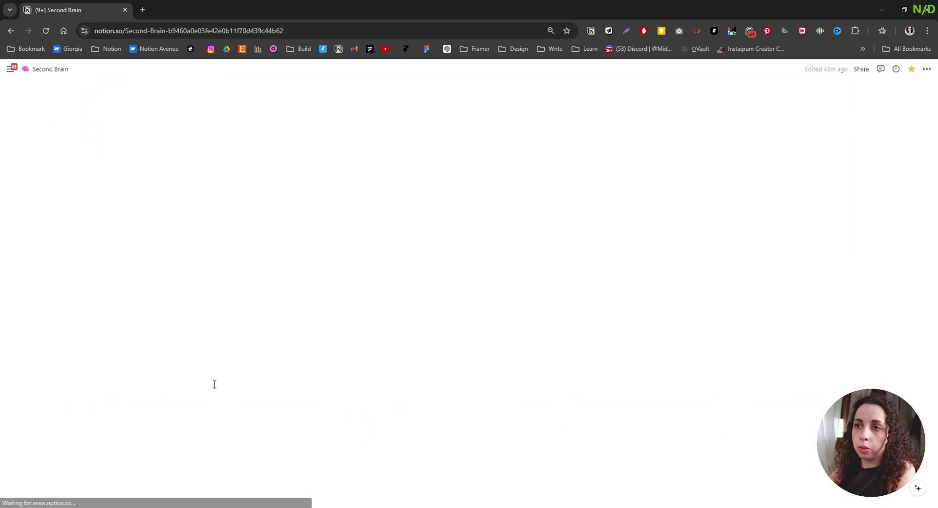
scroll(49, 167, "down", 7)
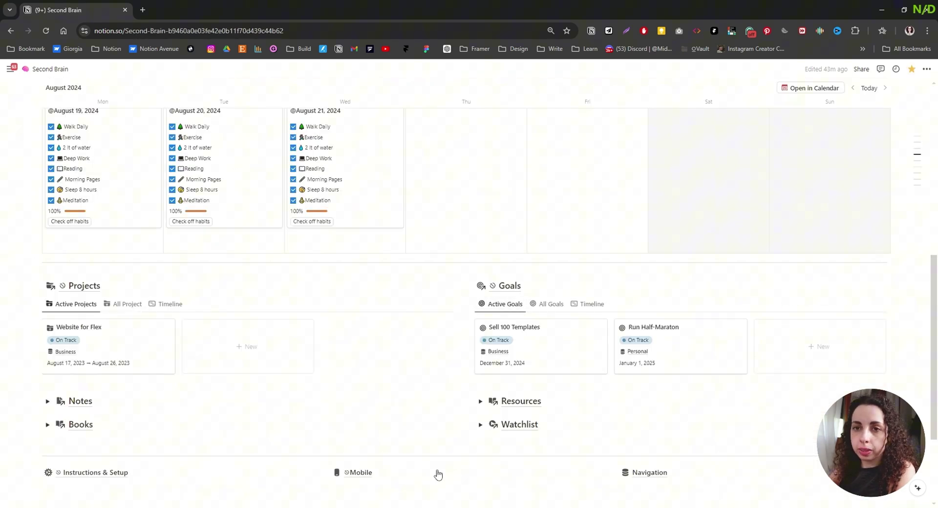
scroll(389, 473, "down", 2)
mouse_move(96, 194)
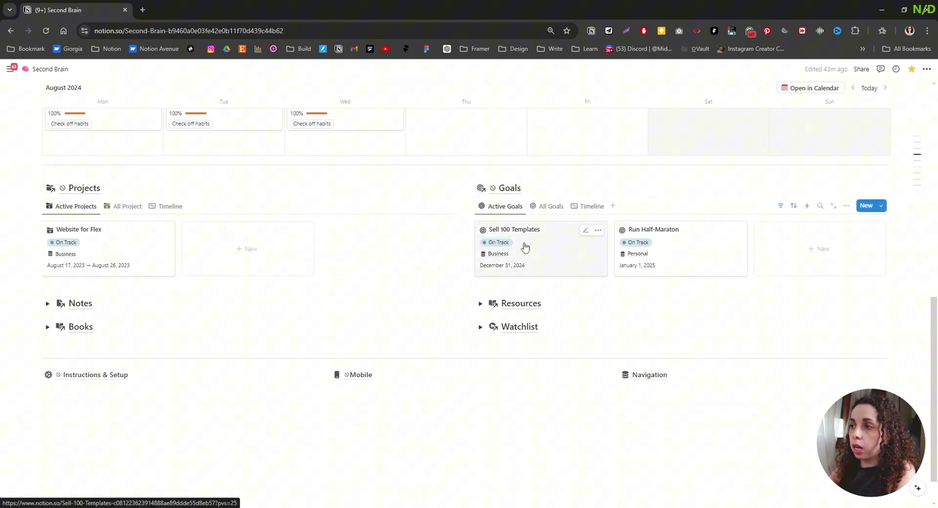
scroll(48, 270, "down", 1)
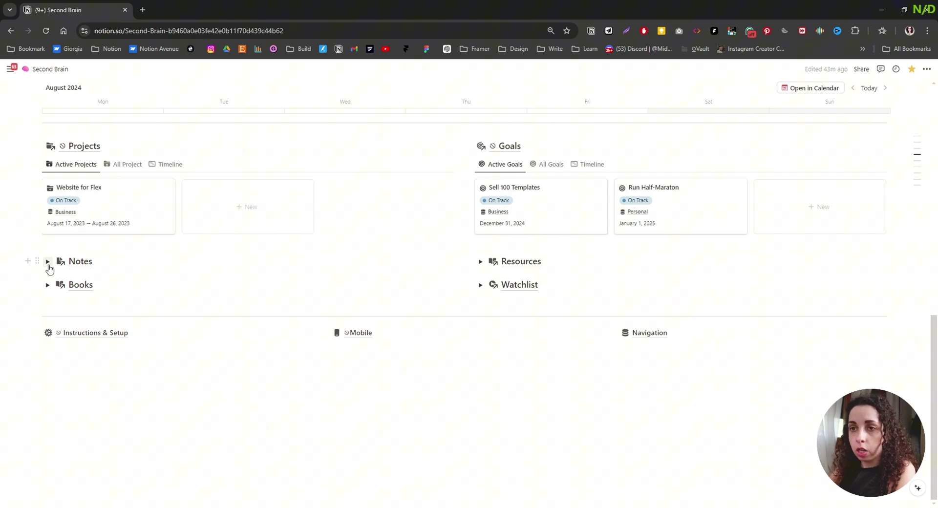
Expand the Notes, Resources, Books and Watchlist toggles
left_click(48, 264)
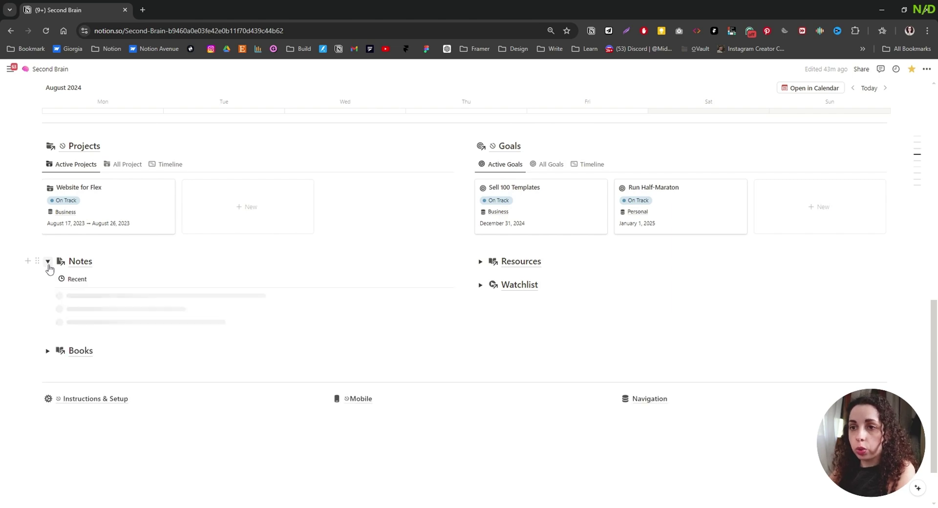
left_click(480, 264)
scroll(160, 379, "down", 3)
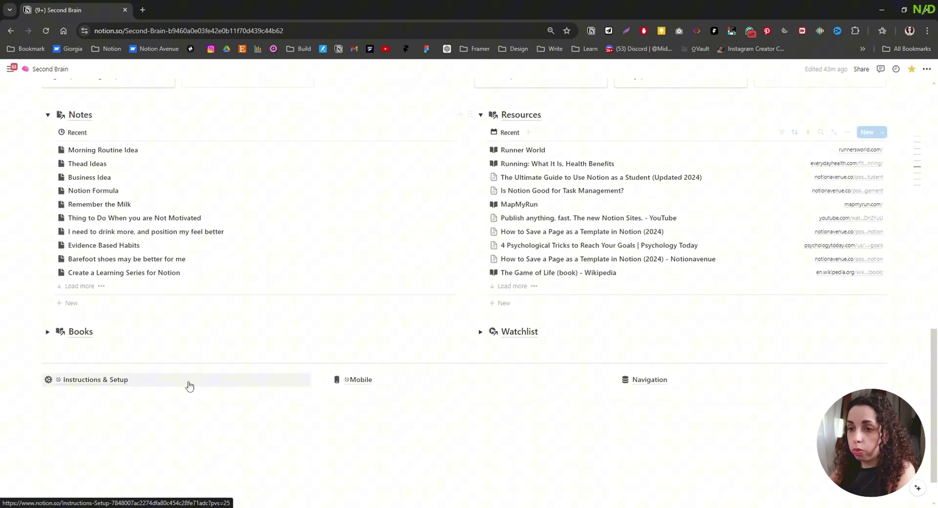
left_click(47, 332)
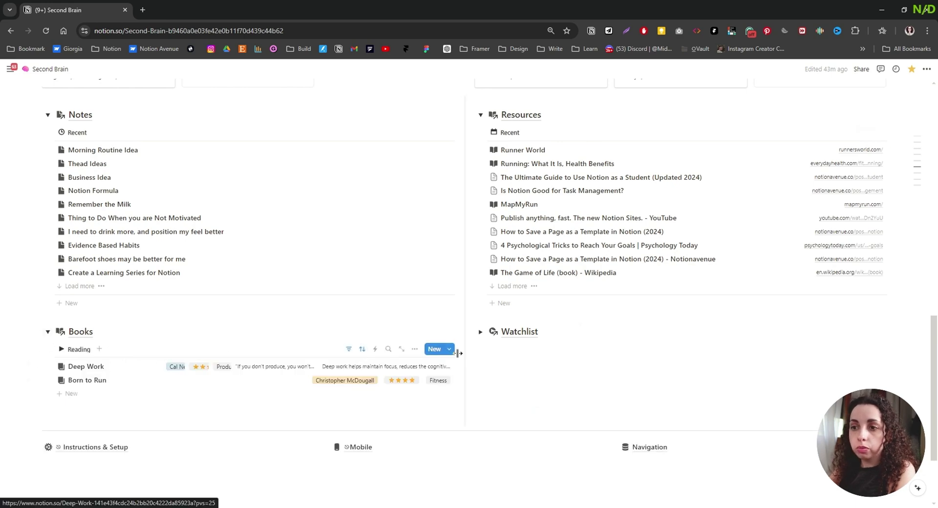
left_click(481, 332)
scroll(75, 349, "down", 2)
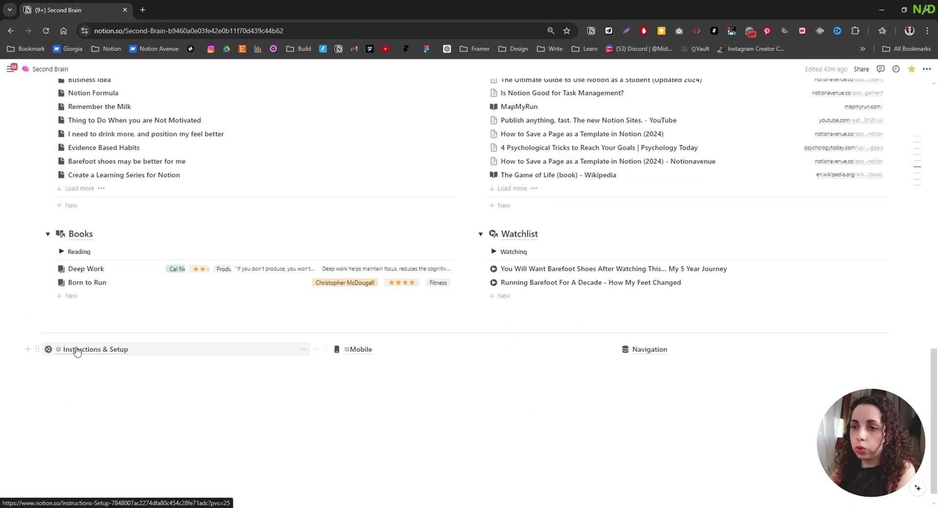
mouse_move(75, 351)
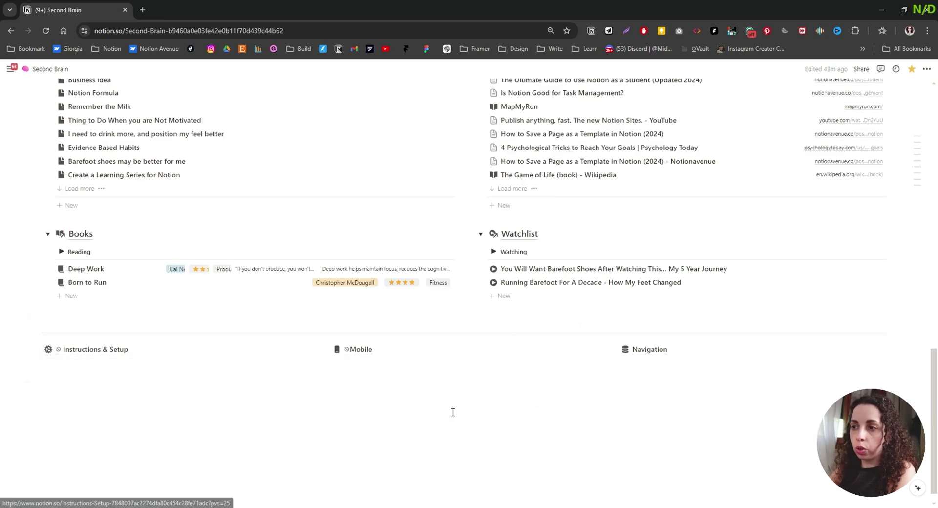
Browse the Navigation page and Habit Tracker via the sidebar, then return to Second Brain
left_click(651, 350)
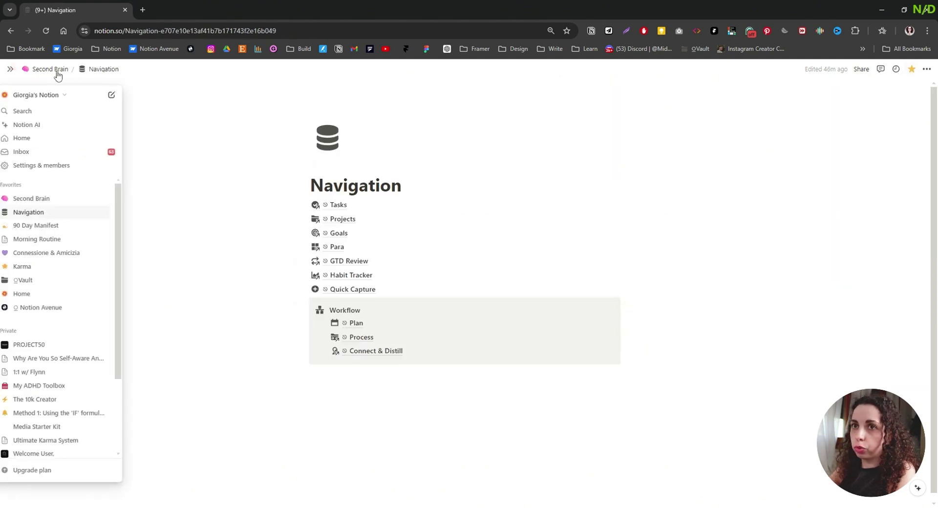
left_click(11, 69)
left_click(12, 189)
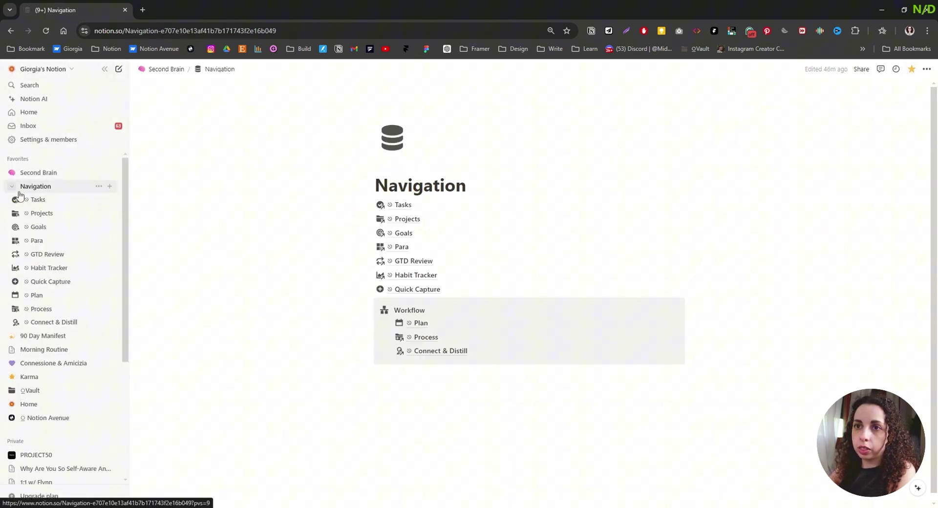
left_click(47, 268)
left_click(38, 173)
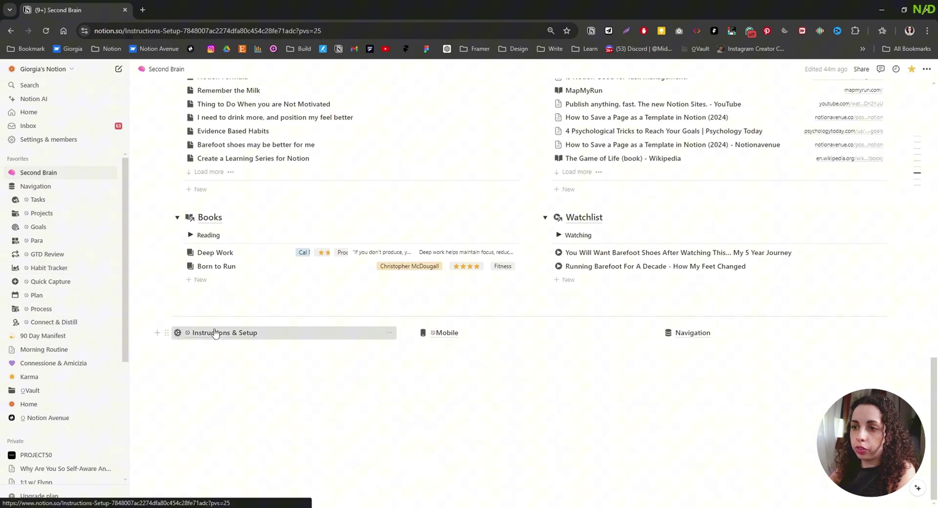
Open the Instructions & Setup page, hide the sidebar, and scroll through it
left_click(196, 333)
left_click(107, 68)
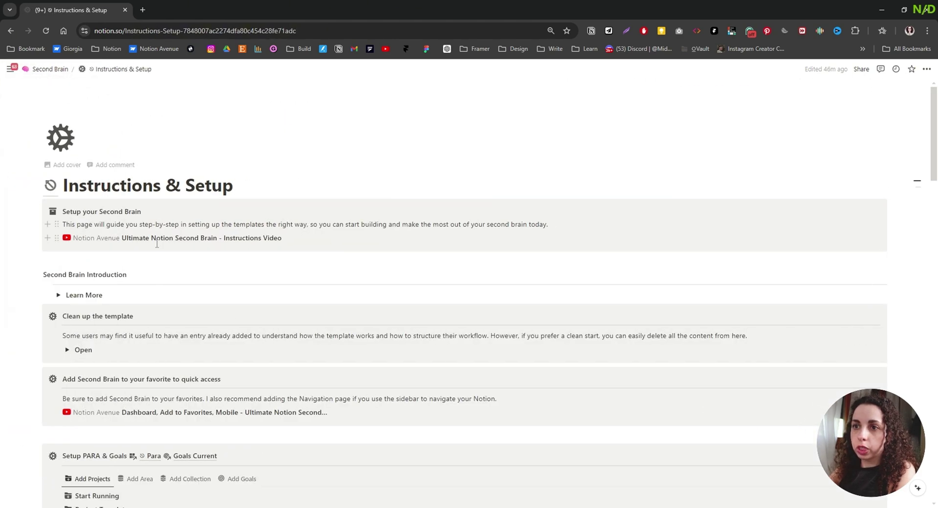
scroll(345, 180, "down", 3)
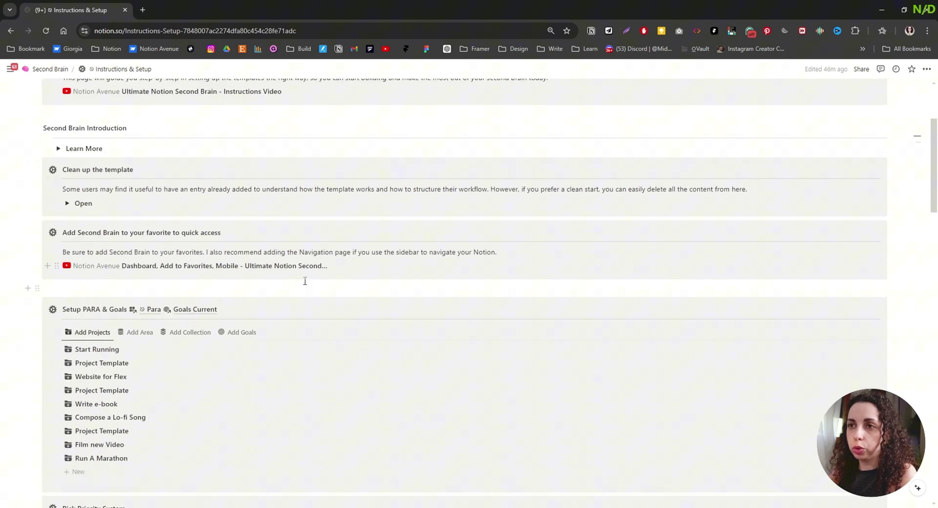
scroll(327, 263, "down", 15)
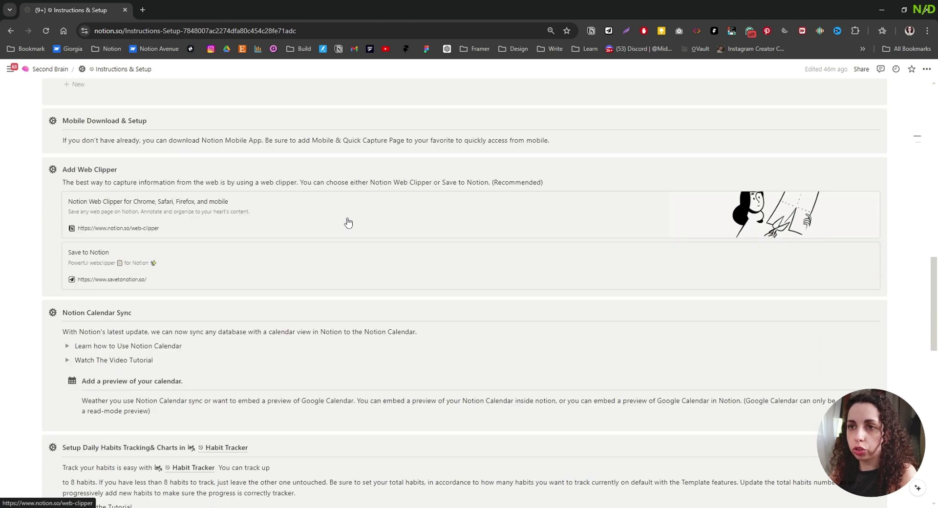
scroll(348, 222, "down", 15)
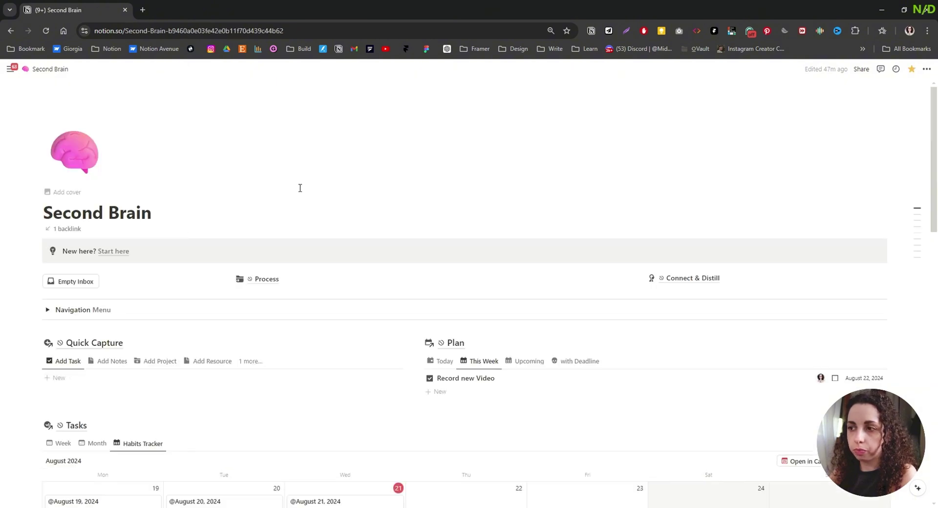
On the Notion aesthetic article, open Save to Notion and choose the Resources form
left_click(610, 32)
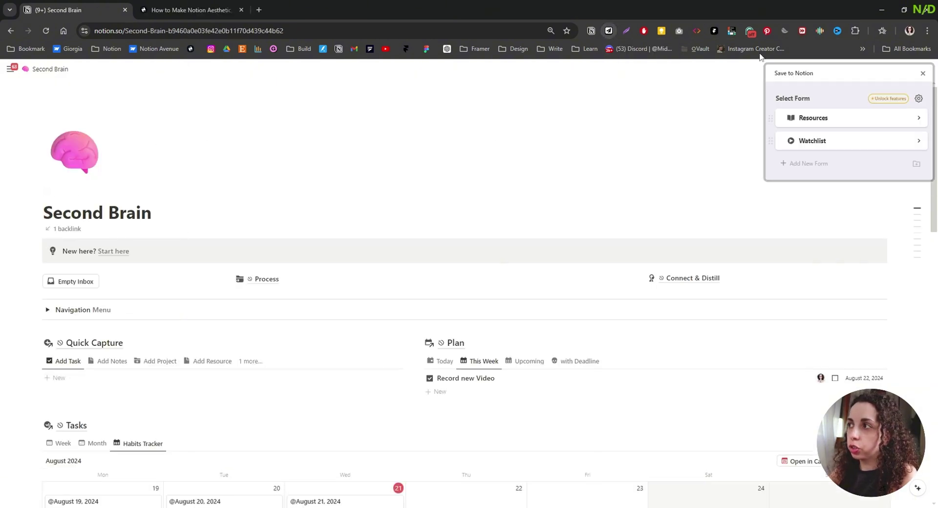
left_click(147, 5)
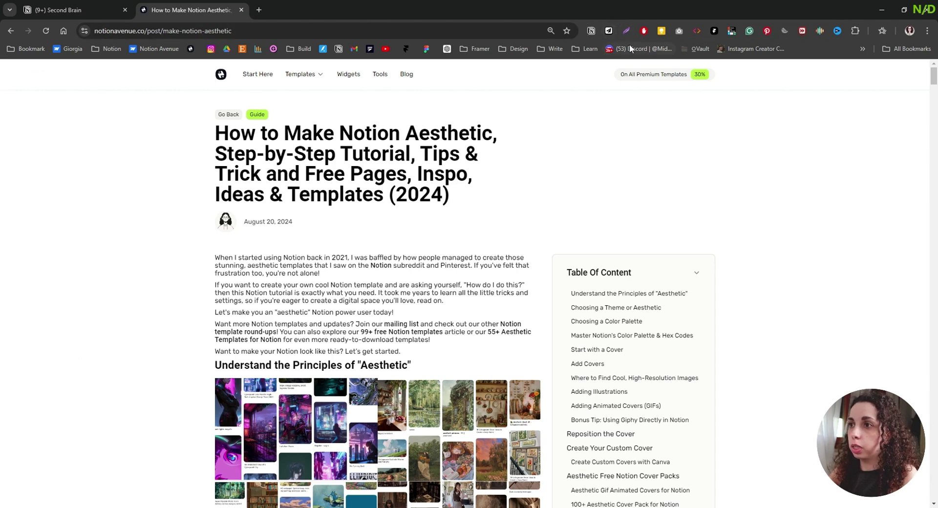
left_click(608, 31)
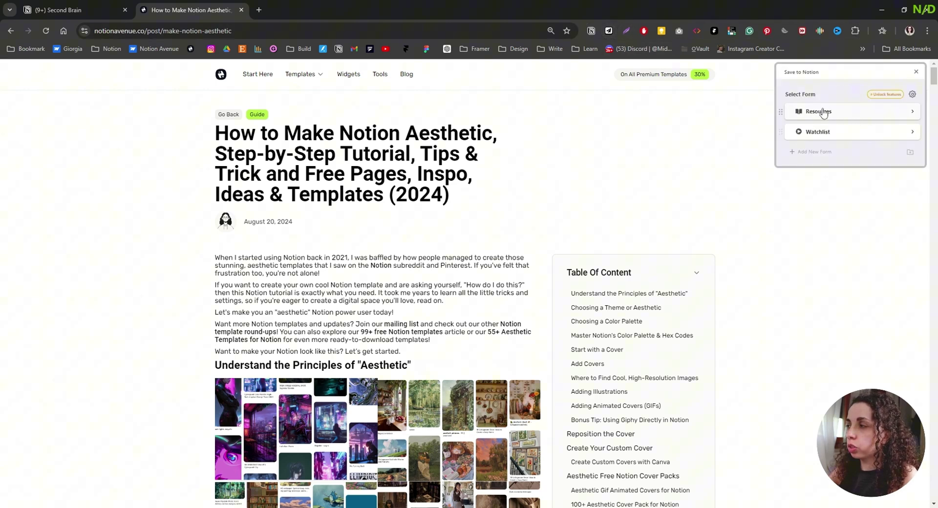
left_click(828, 115)
scroll(831, 239, "down", 1)
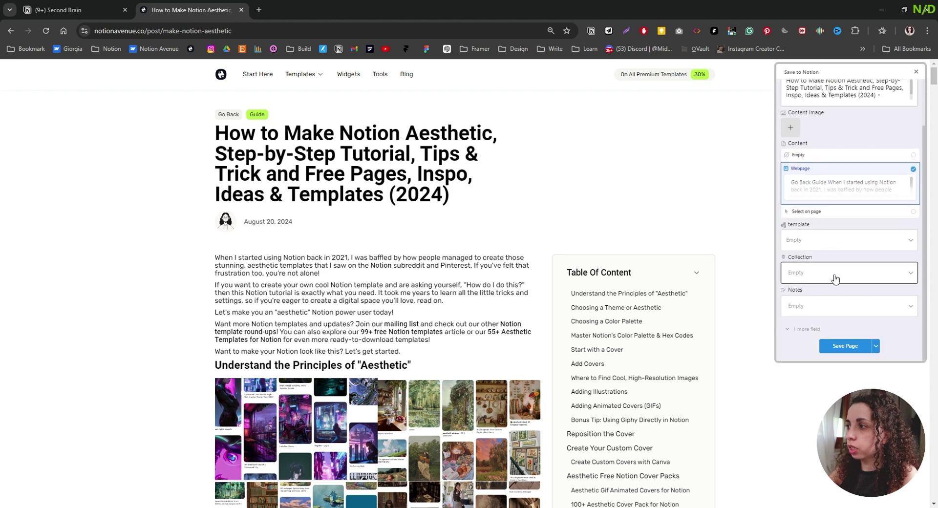
Link a collection, save the article to Resources, and switch back to the Second Brain tab
left_click(829, 279)
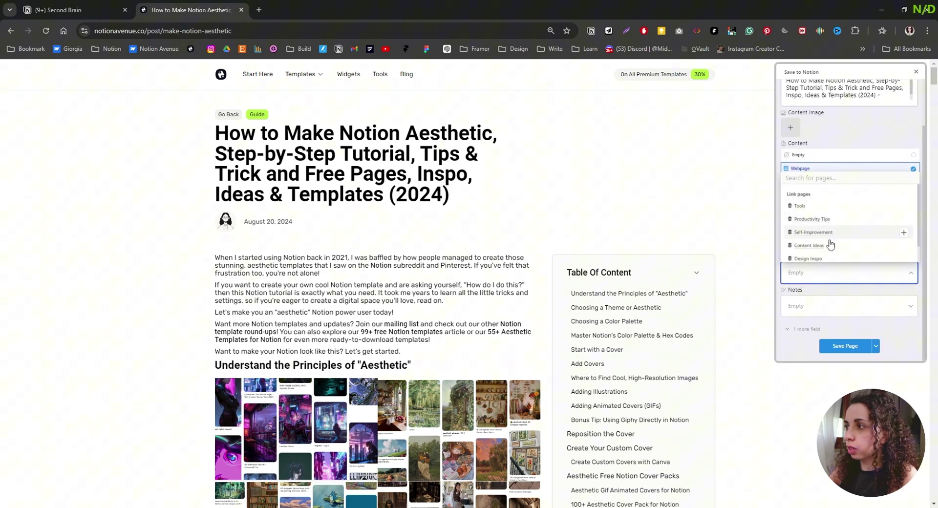
left_click(812, 219)
left_click(802, 329)
left_click(831, 268)
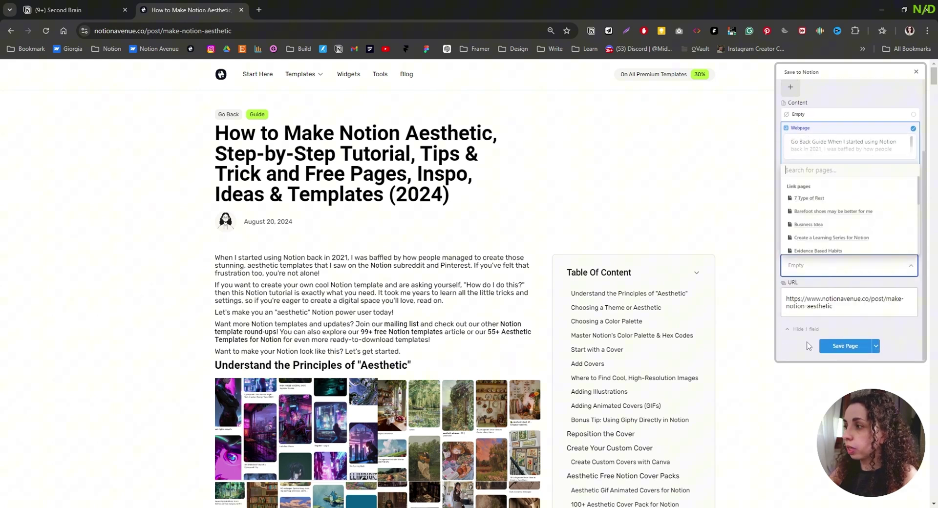
left_click(845, 346)
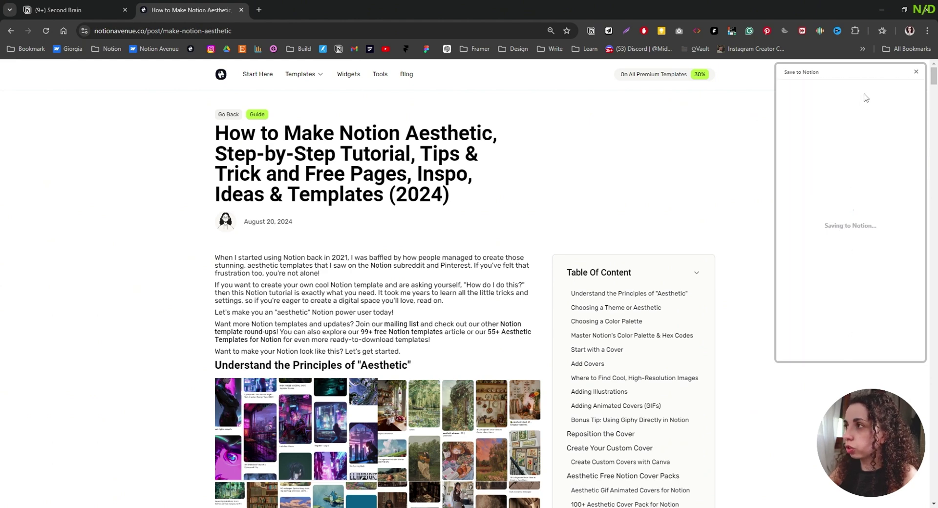
left_click(83, 7)
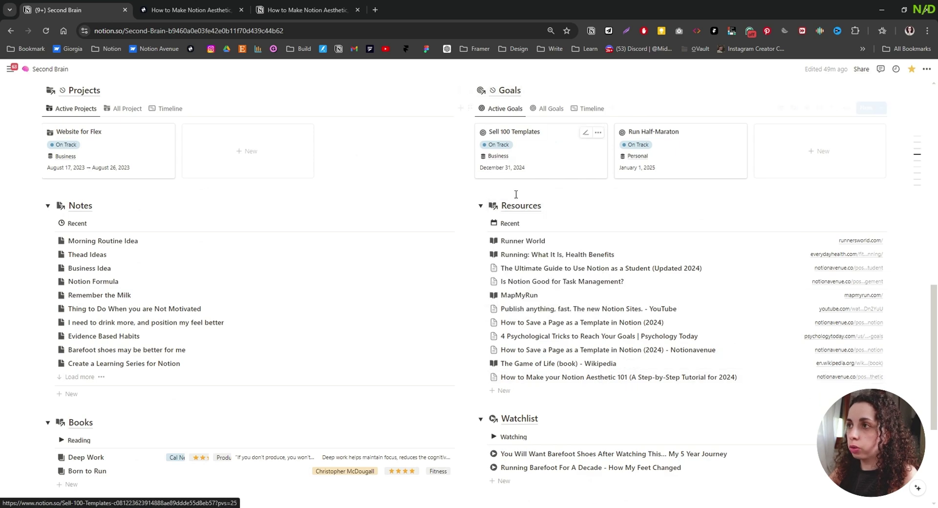
Open the full Resources database and browse its To Organize, Resources, Summary & Notes, By Collection and All views
left_click(515, 210)
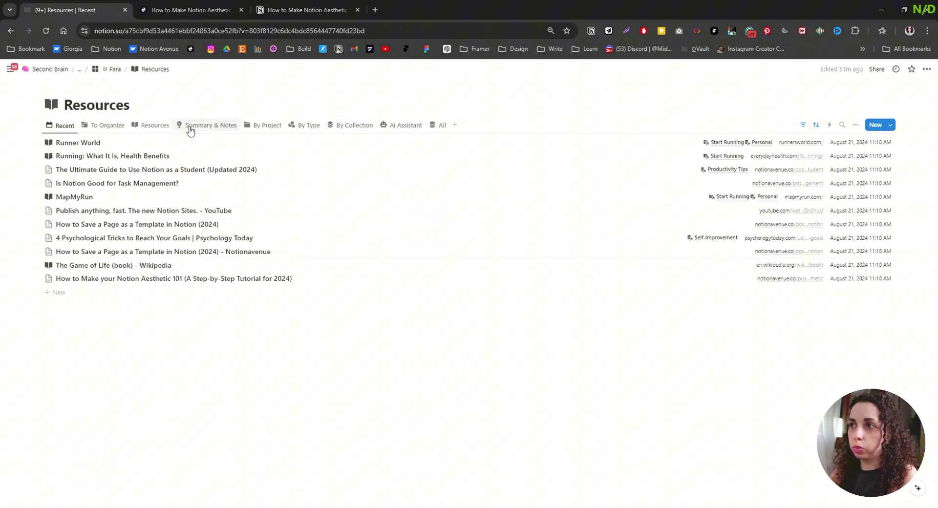
left_click(108, 125)
left_click(152, 126)
left_click(195, 125)
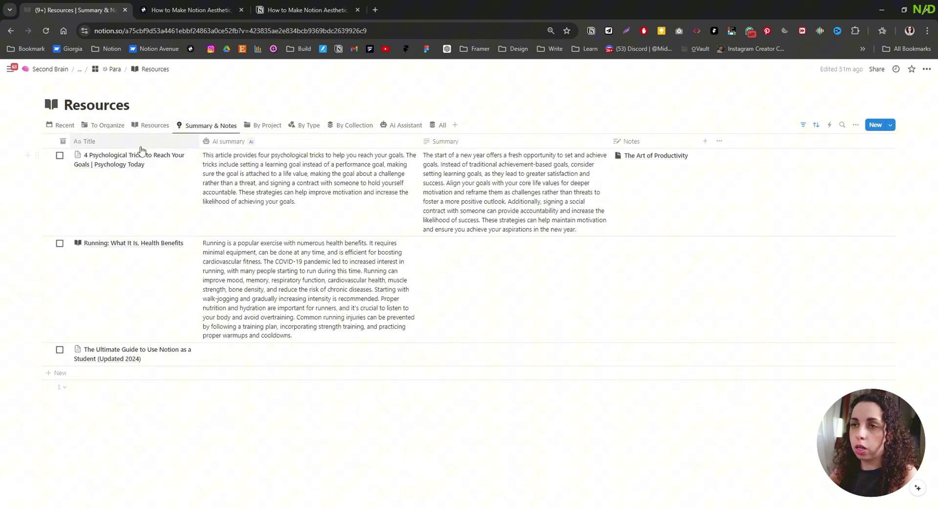
left_click(307, 125)
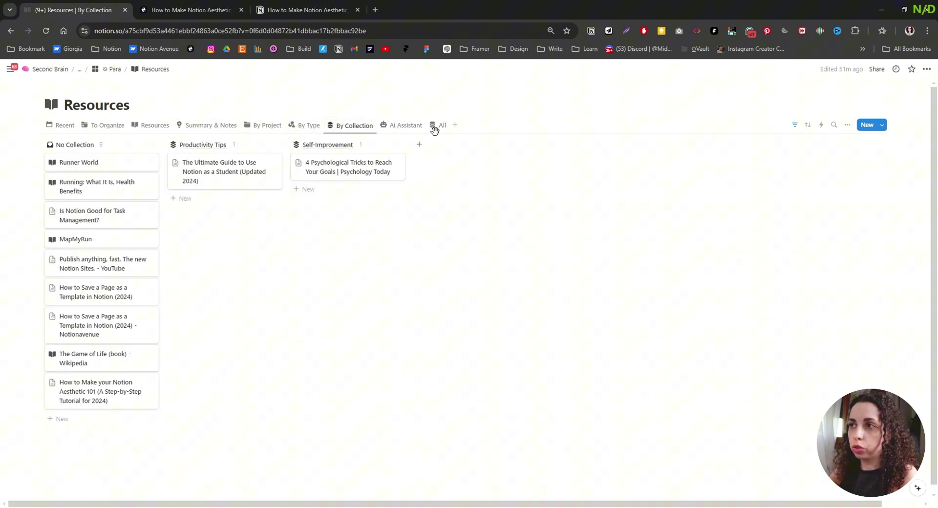
left_click(437, 128)
left_click(112, 69)
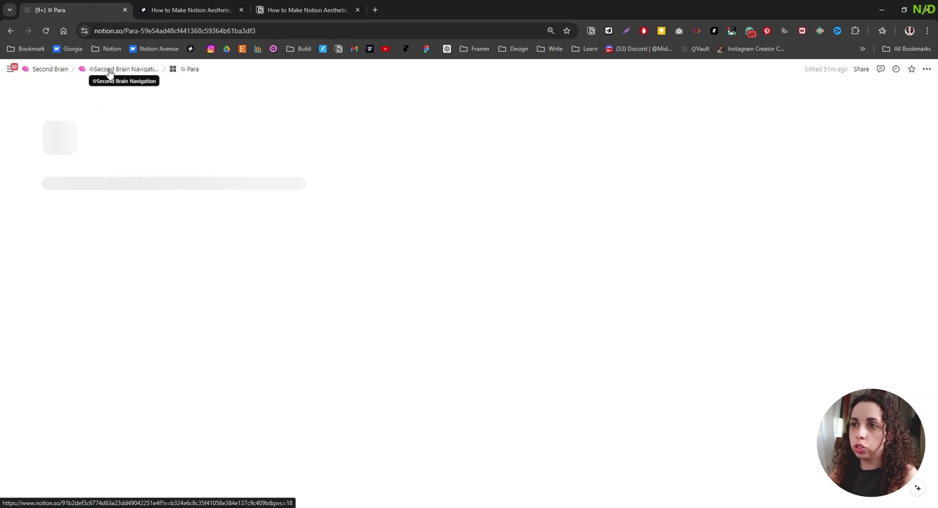
scroll(203, 117, "down", 1)
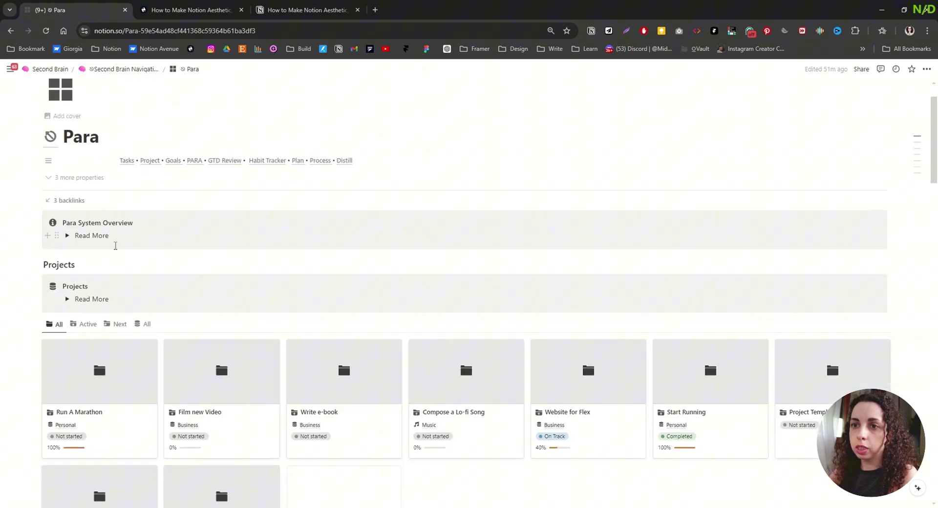
left_click(68, 236)
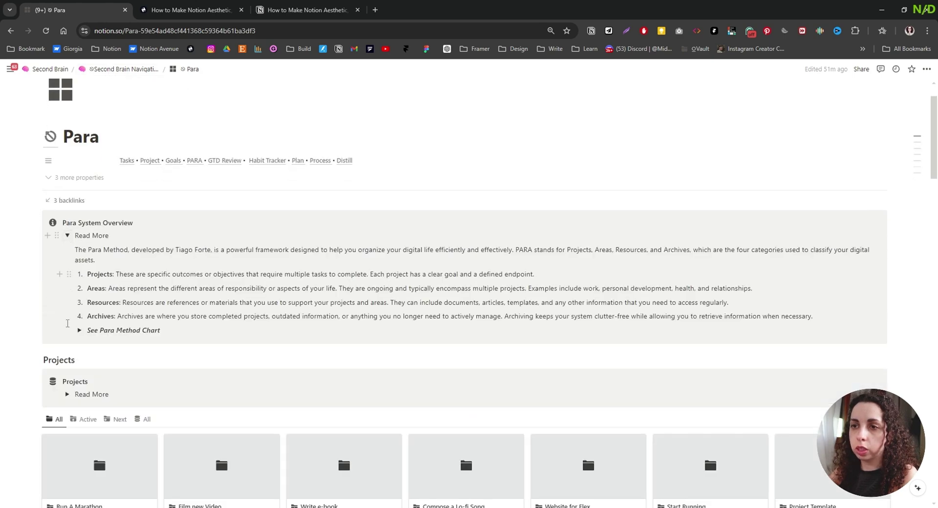
left_click(80, 330)
scroll(79, 330, "down", 2)
left_click(68, 138)
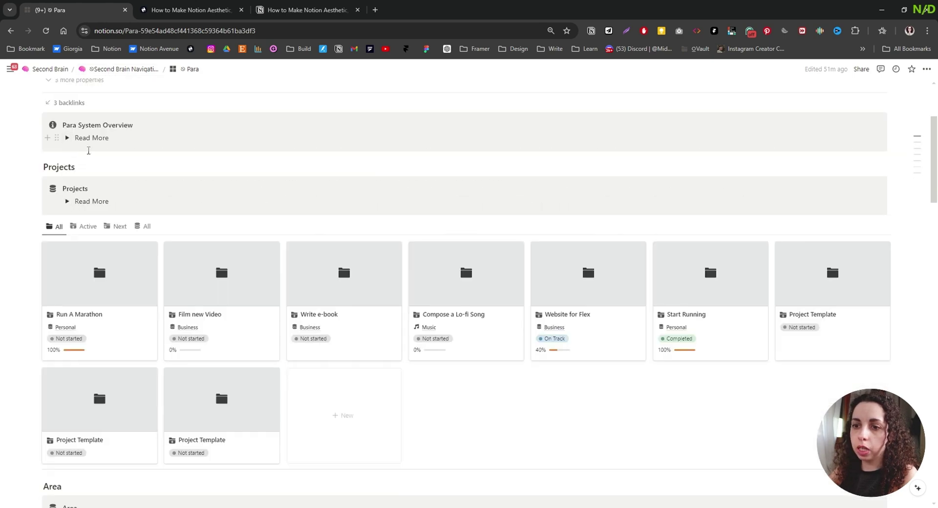
scroll(119, 164, "down", 4)
scroll(116, 213, "up", 2)
scroll(105, 203, "down", 4)
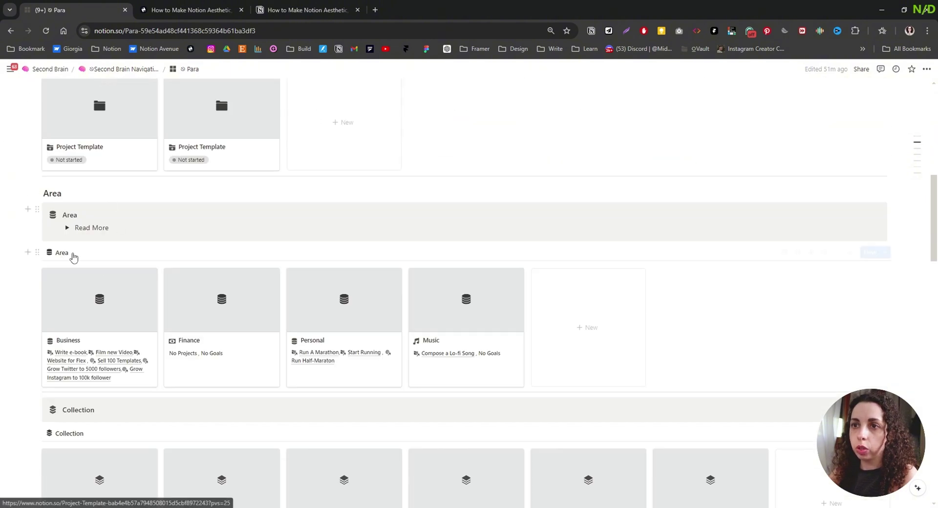
scroll(105, 304, "down", 5)
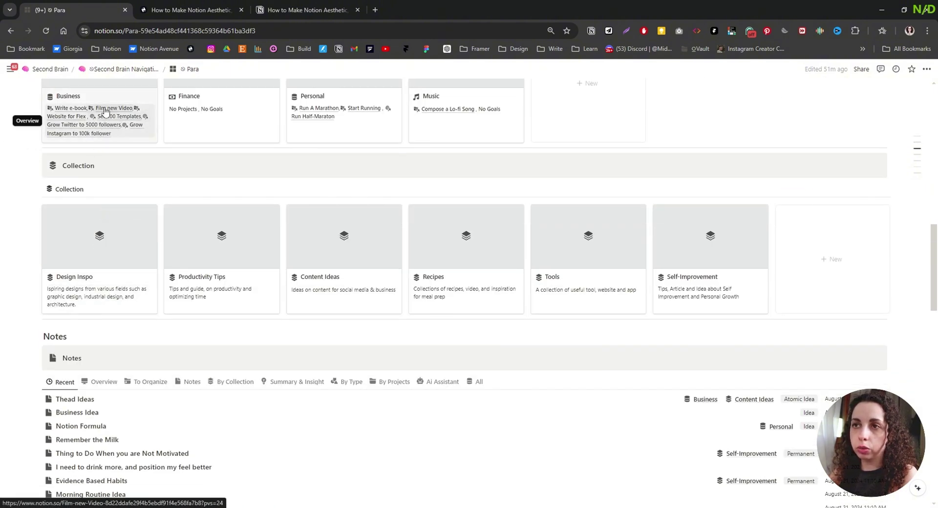
scroll(323, 187, "down", 1)
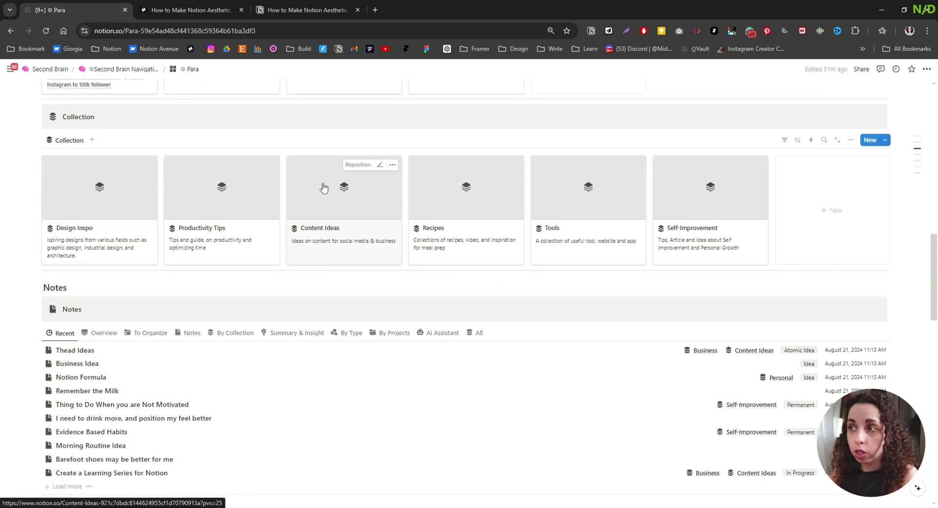
scroll(323, 187, "down", 3)
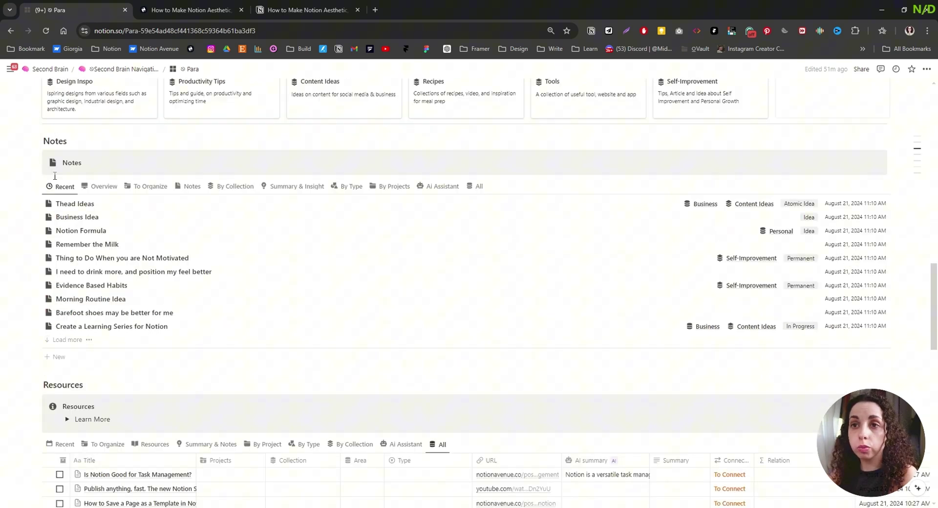
In the To Organize notes view, link Morning Routine Idea to the Self-Improvement collection
left_click(103, 186)
left_click(145, 190)
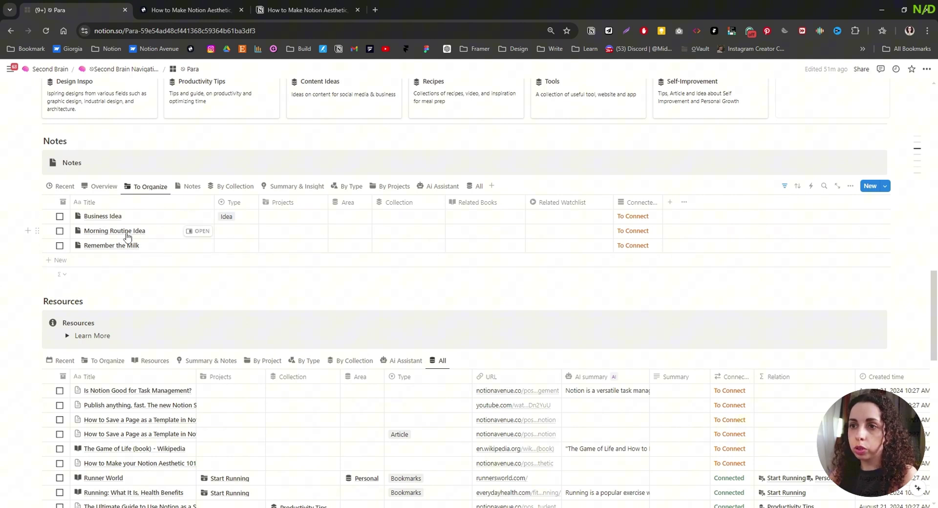
left_click(408, 231)
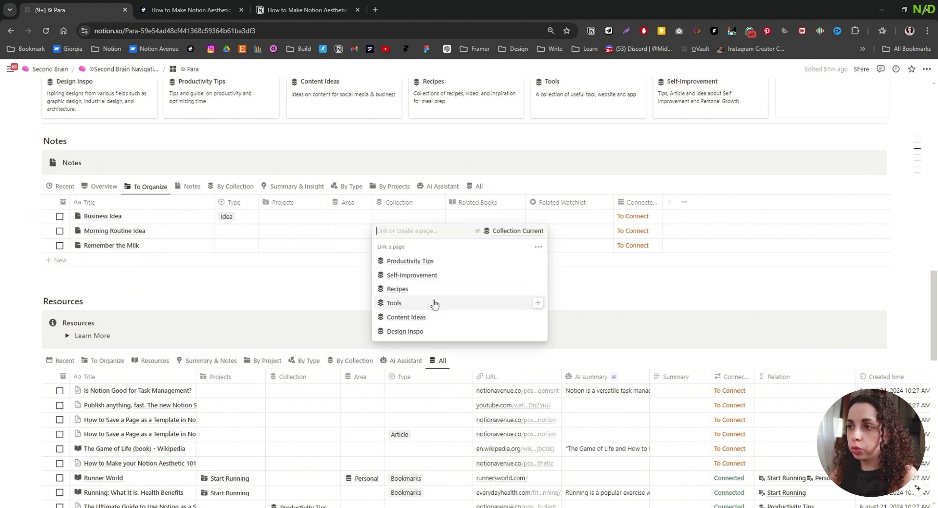
left_click(433, 276)
left_click(298, 283)
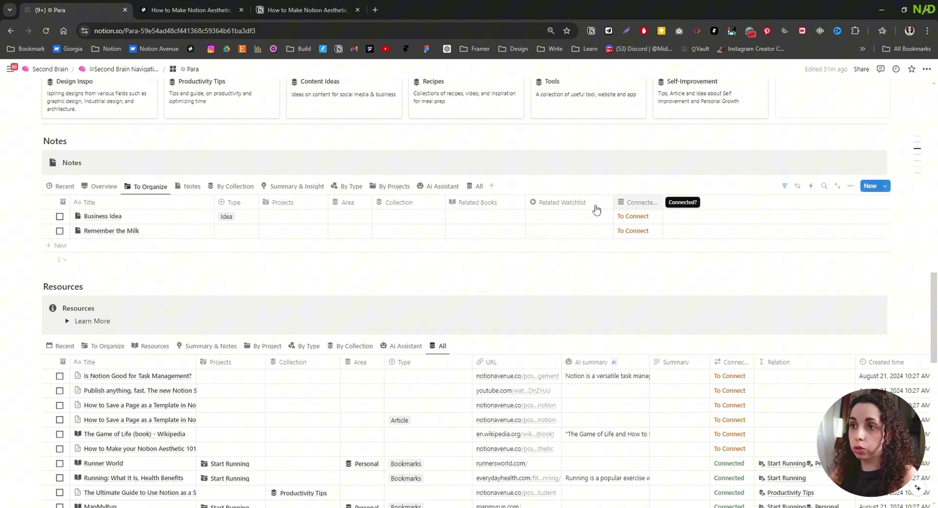
In the Summary & Insight view, widen the Ai Summary column and select The Art of Productivity's atomic idea
left_click(296, 186)
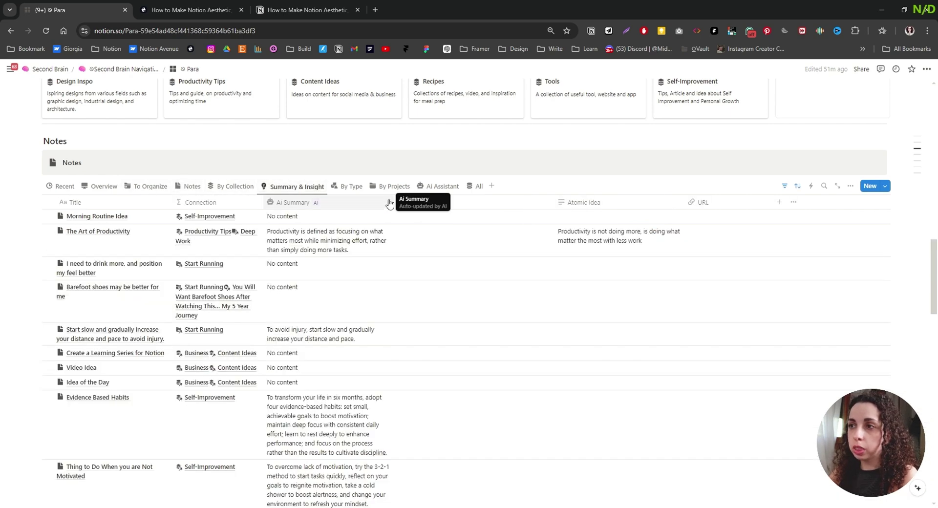
left_click_drag(394, 205, 447, 204)
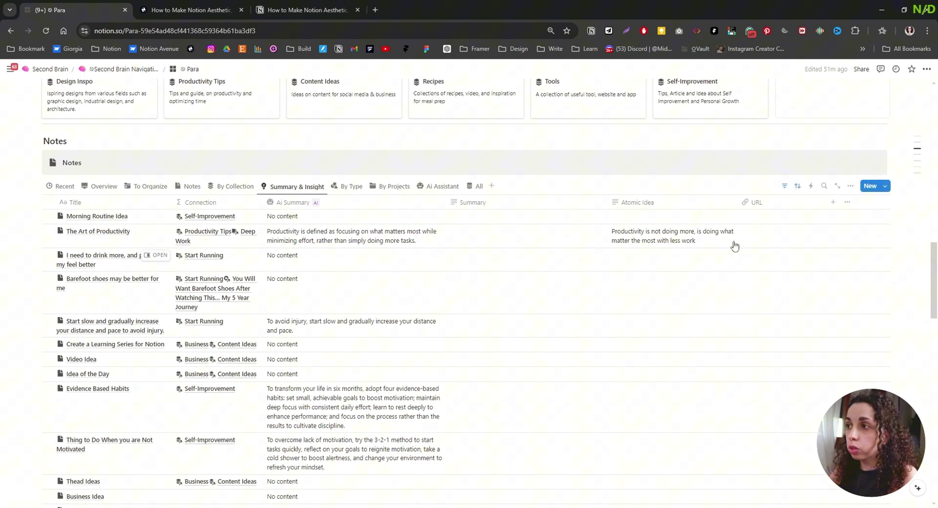
left_click(648, 230)
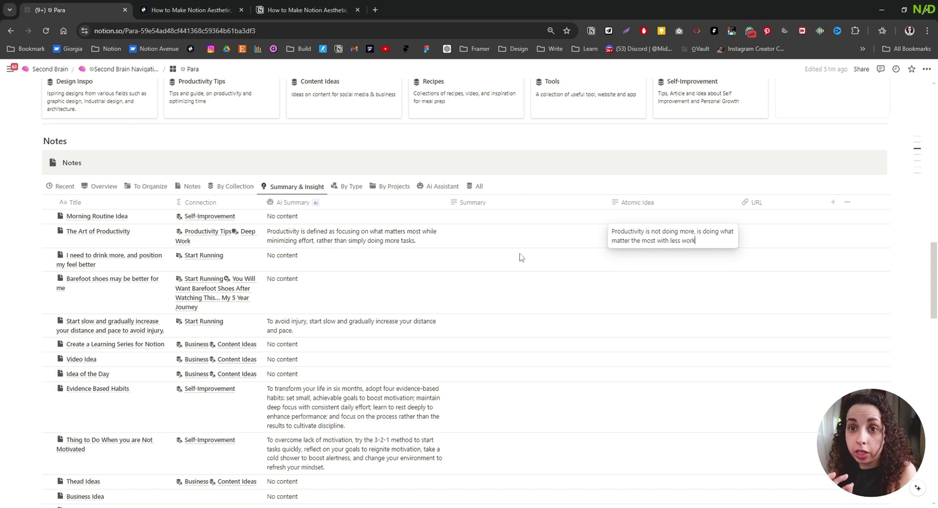
Open Morning Routine Idea in side peek and tick its Archive checkbox
scroll(489, 286, "down", 14)
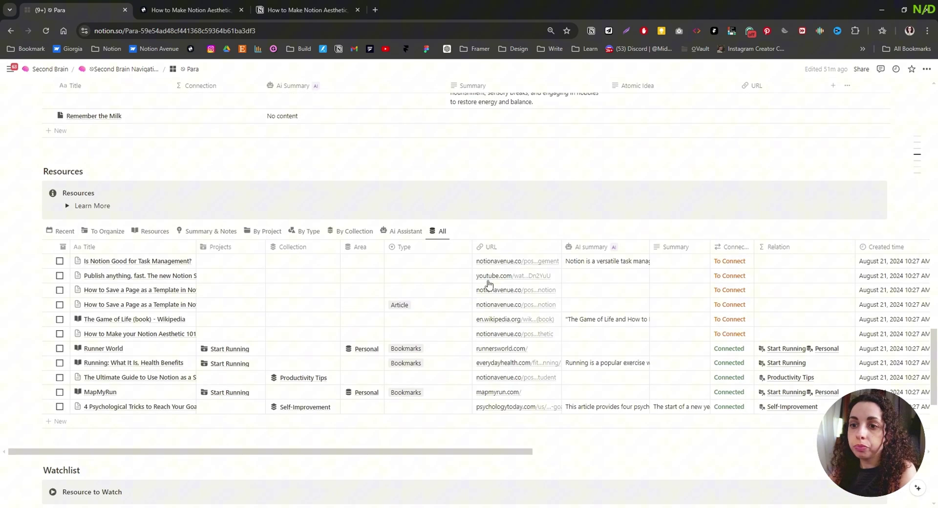
scroll(122, 236, "down", 3)
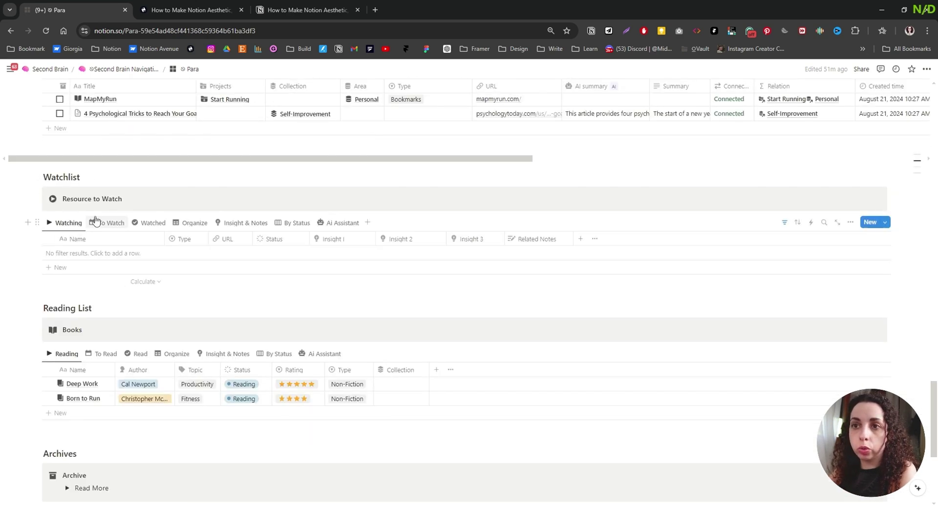
scroll(130, 391, "down", 4)
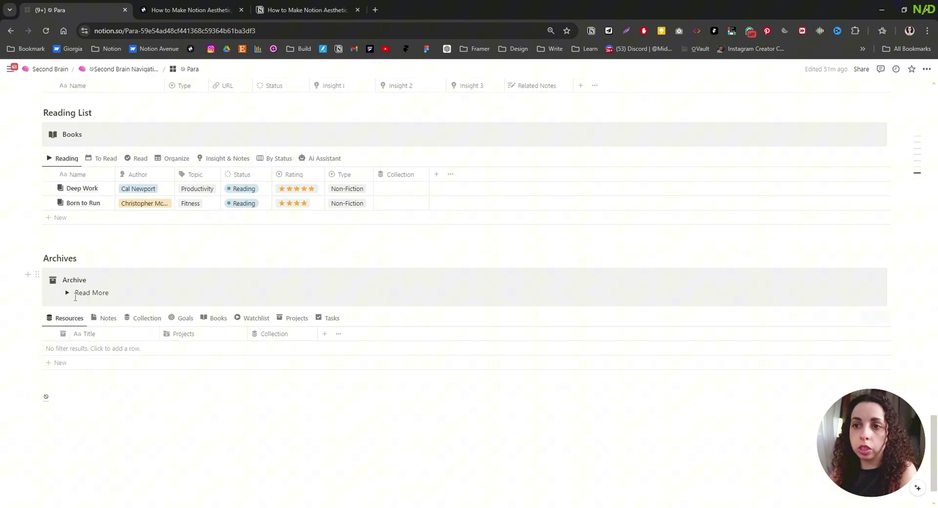
scroll(74, 292, "up", 13)
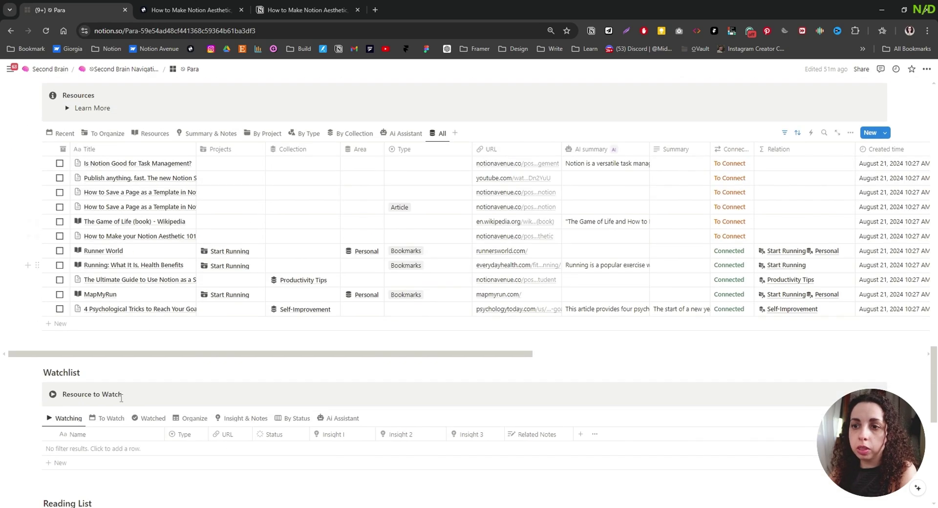
scroll(132, 274, "up", 8)
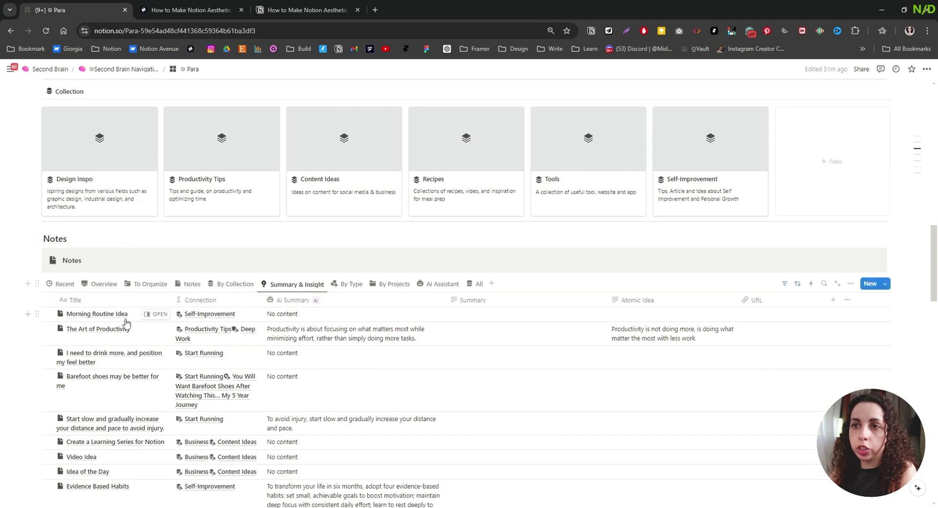
left_click(150, 316)
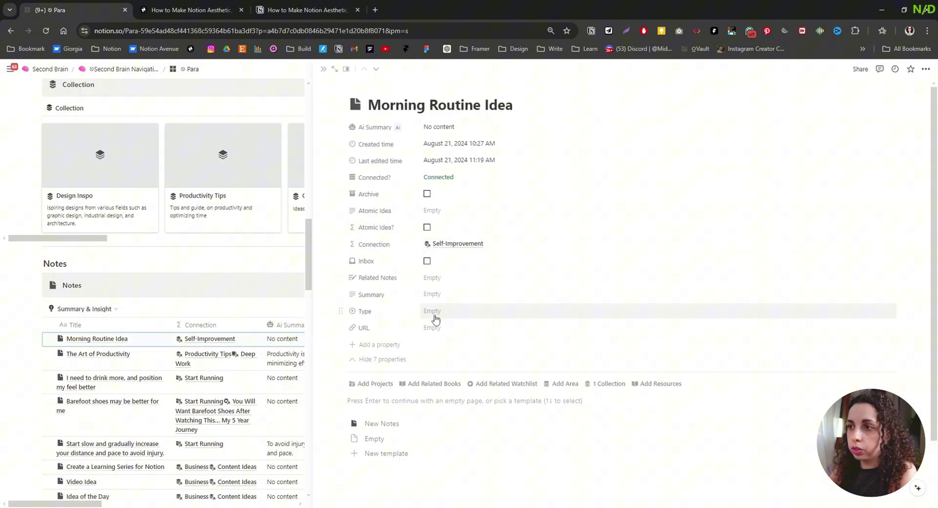
left_click(427, 197)
left_click(323, 69)
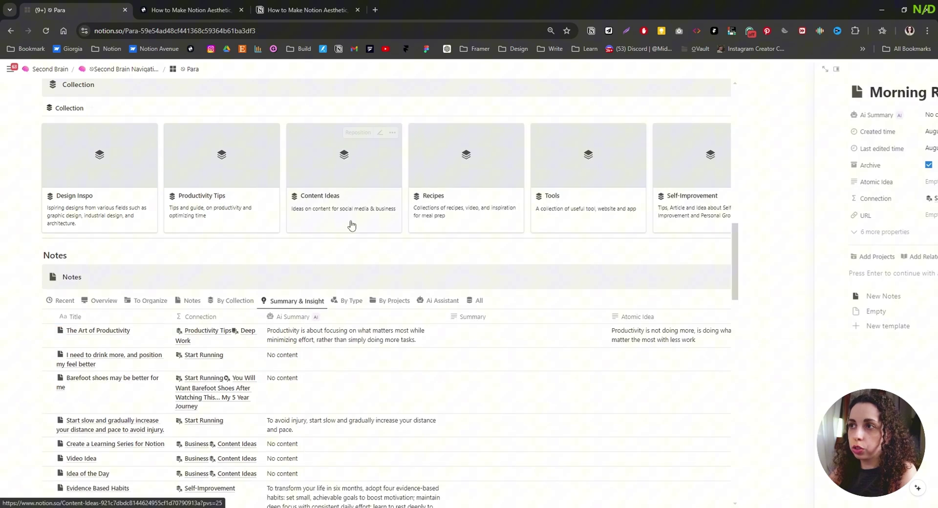
Confirm the note appears under Archives Notes, then return to the Second Brain home page
scroll(313, 303, "down", 8)
scroll(313, 304, "down", 10)
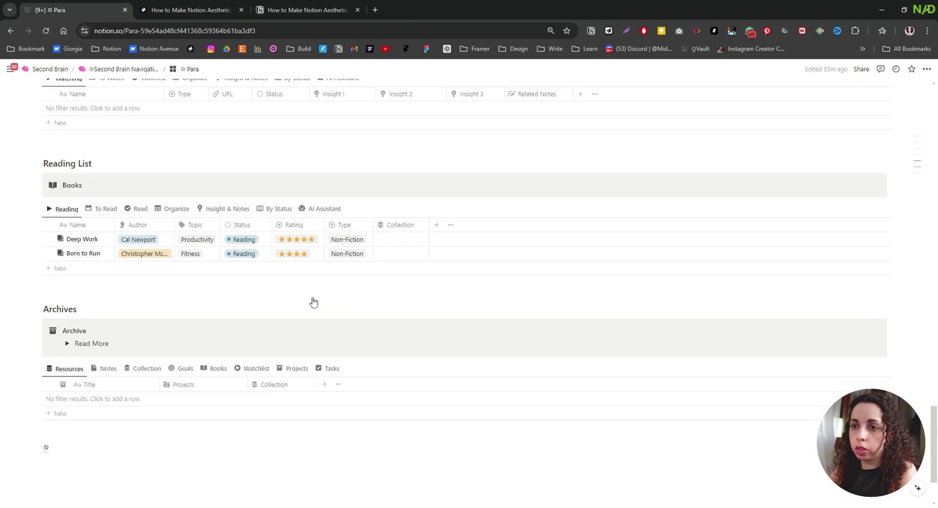
left_click(109, 370)
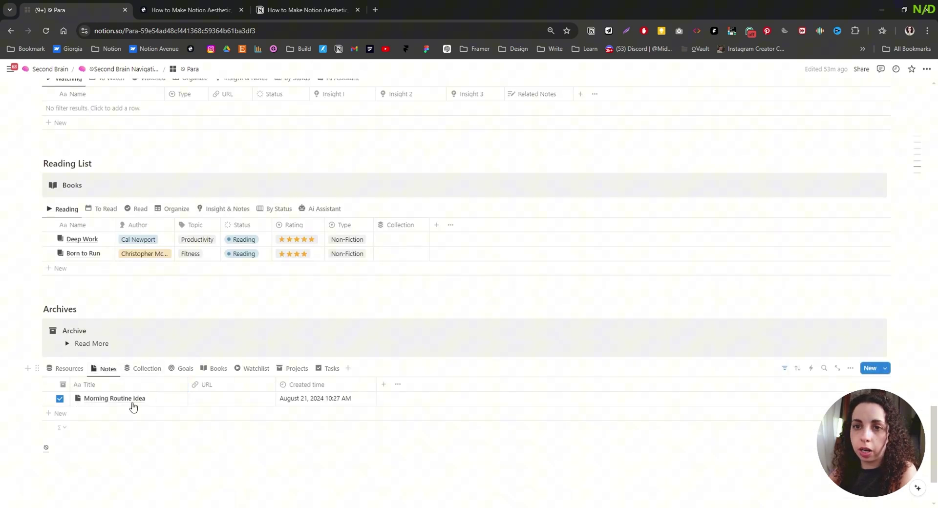
key("alt+Left")
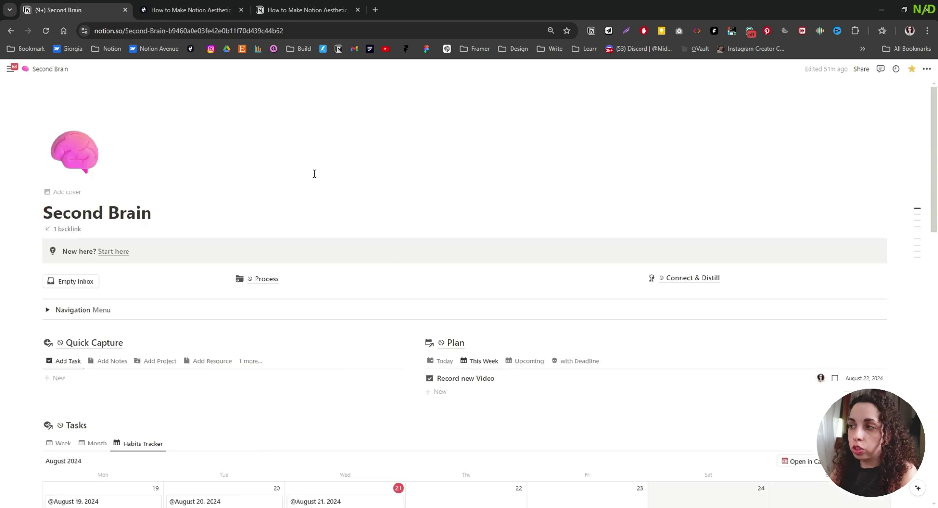
Open the Process page and switch its projects list between the No timeline and No Tasks views
left_click(265, 279)
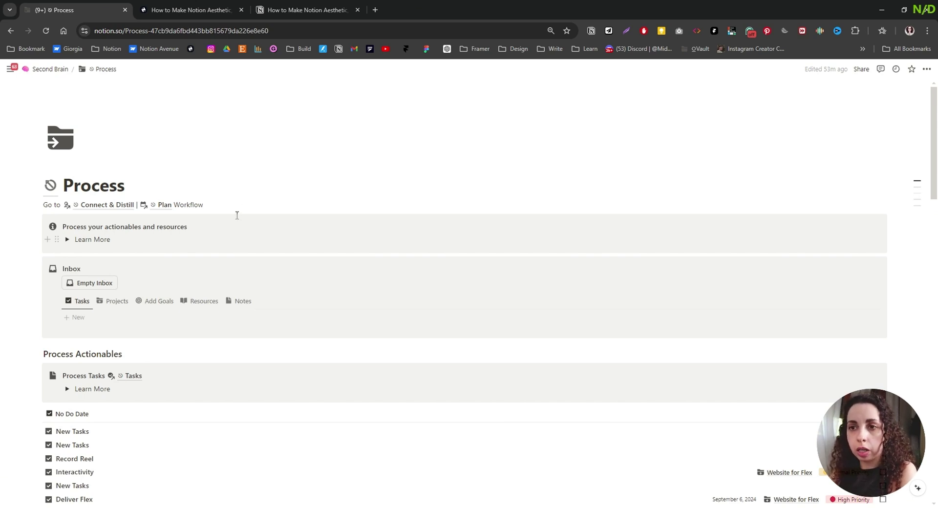
scroll(32, 233, "down", 4)
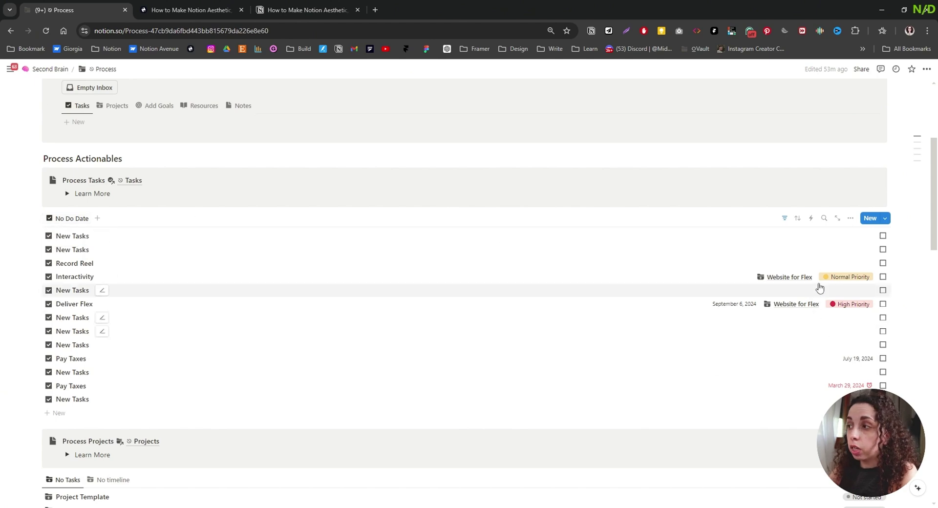
scroll(293, 342, "down", 4)
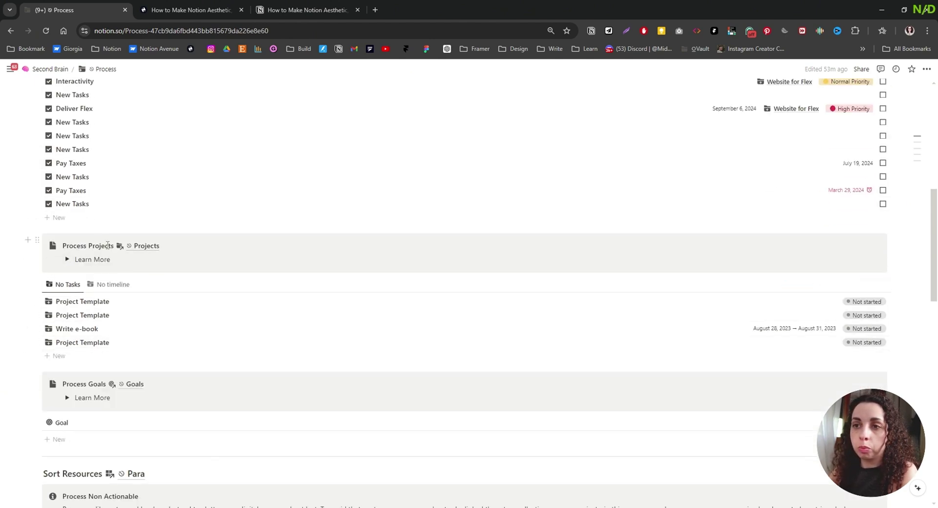
left_click(108, 286)
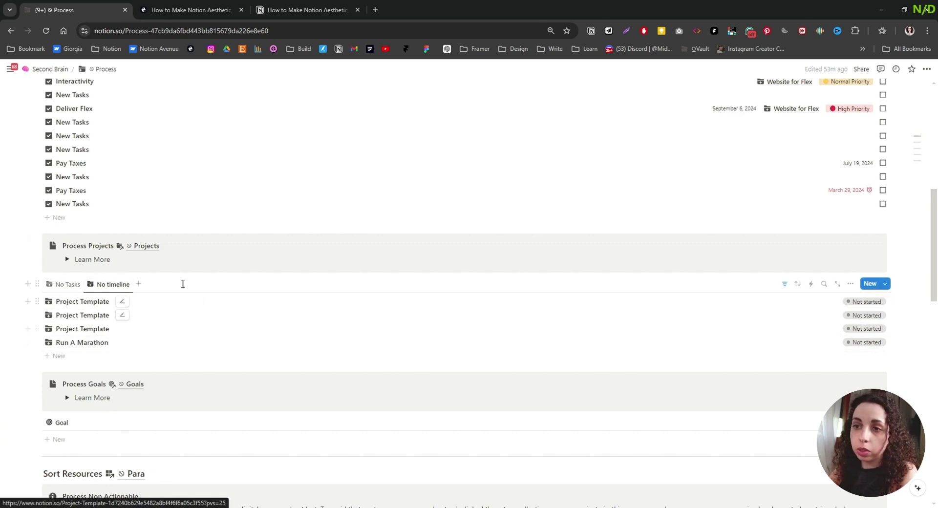
left_click(64, 286)
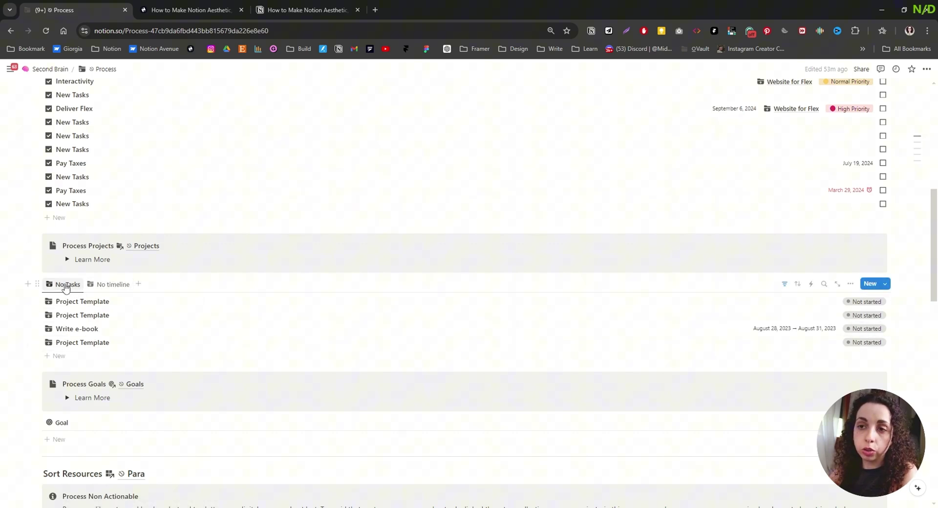
Scroll down through the Sort Resources, Notes, Watchlist and Reading List sections
scroll(106, 298, "down", 3)
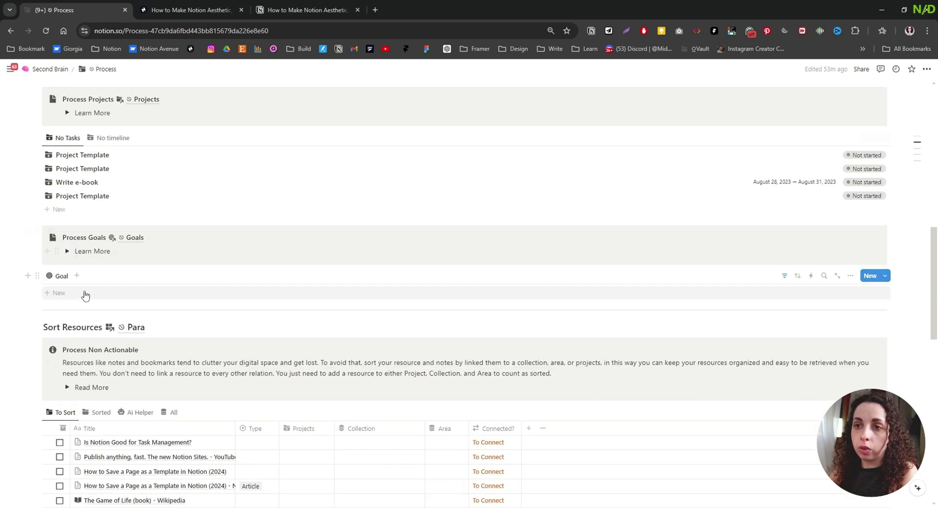
scroll(88, 293, "down", 4)
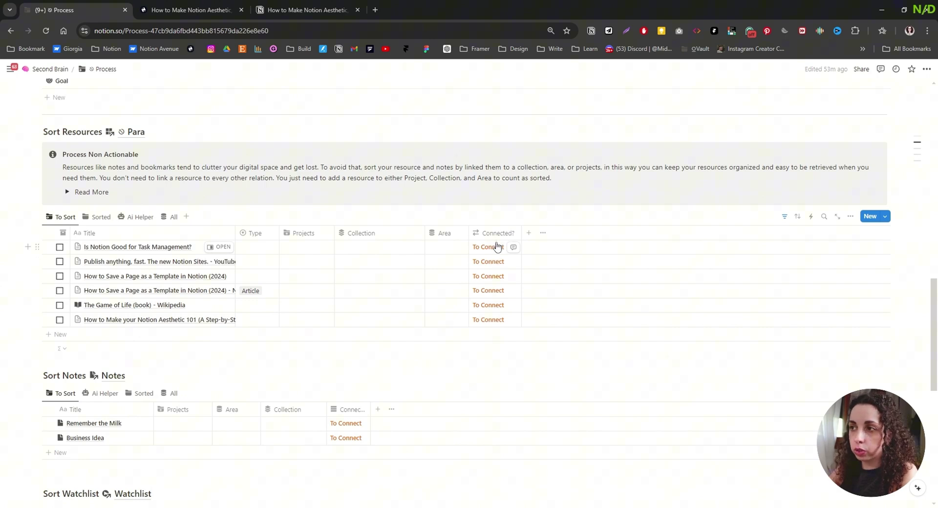
scroll(497, 247, "down", 3)
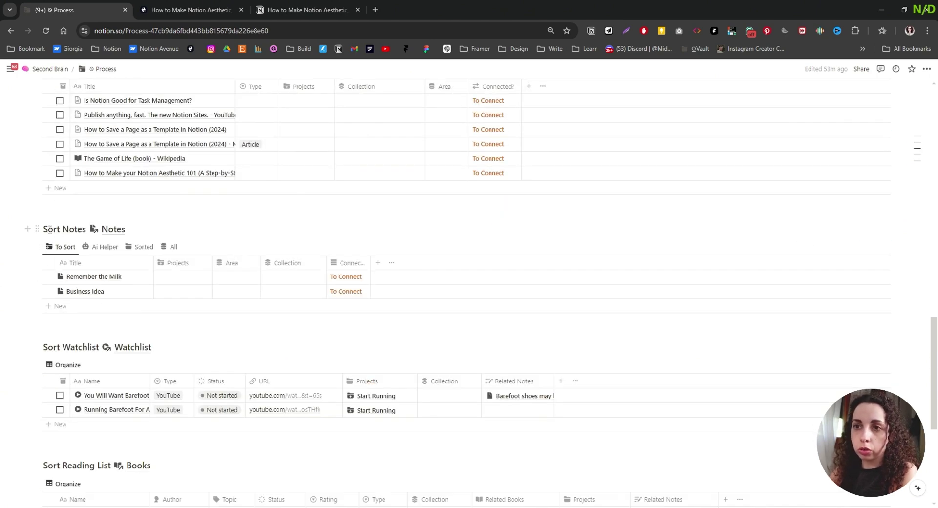
scroll(50, 230, "down", 3)
scroll(79, 205, "down", 2)
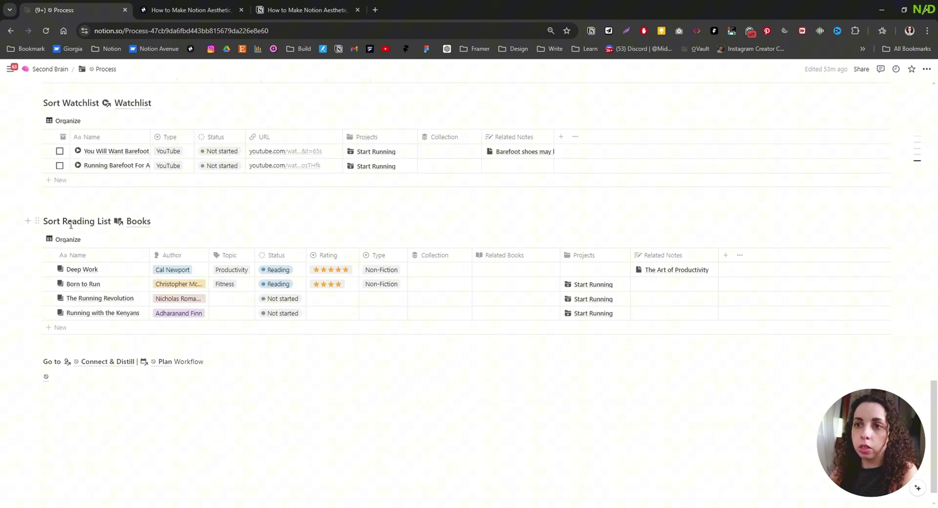
mouse_move(112, 366)
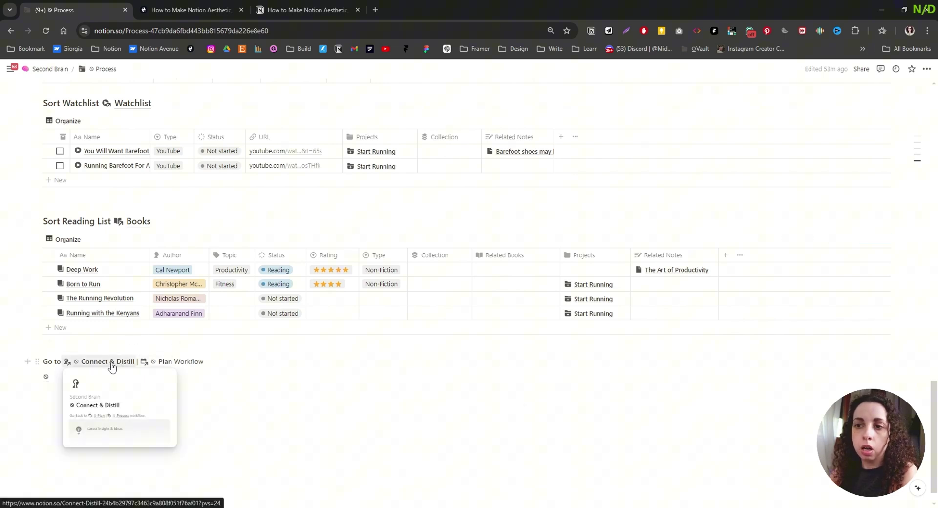
Open the Connect & Distill page and view the Watchlist and Books insights
left_click(112, 364)
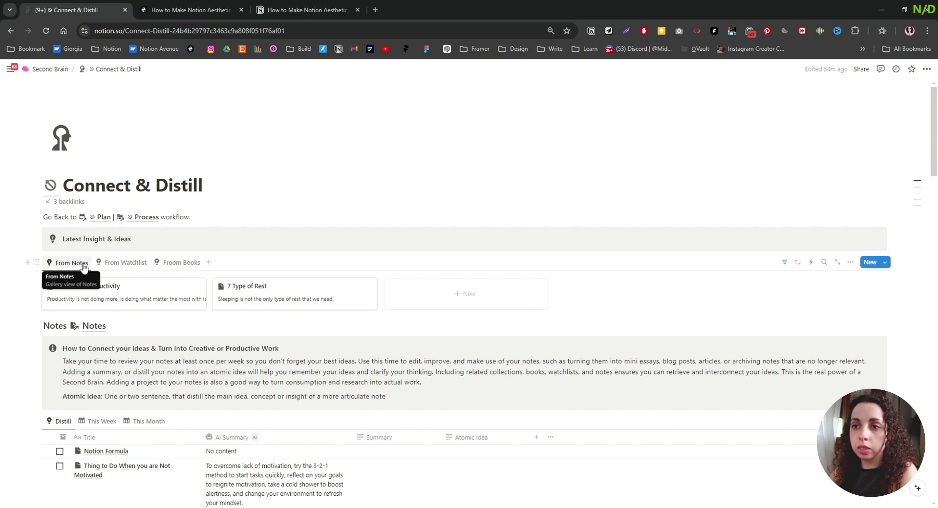
left_click(128, 264)
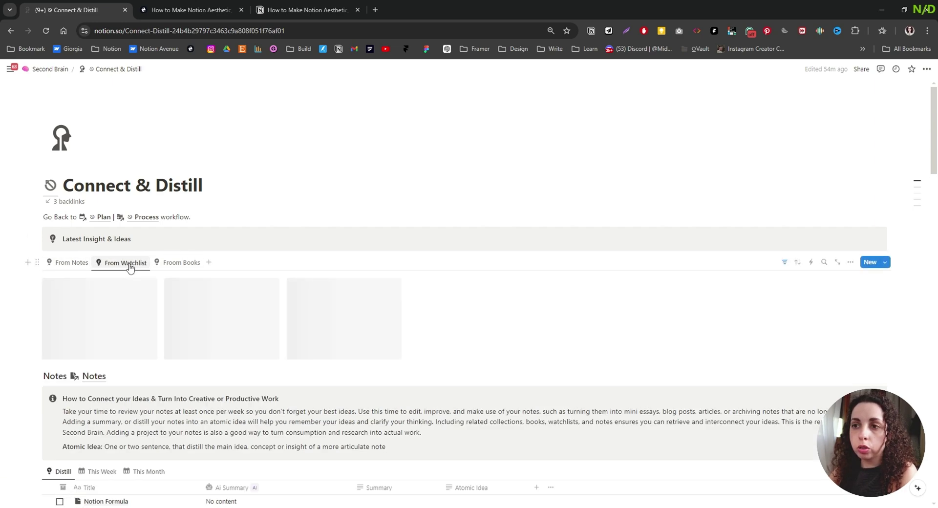
left_click(180, 264)
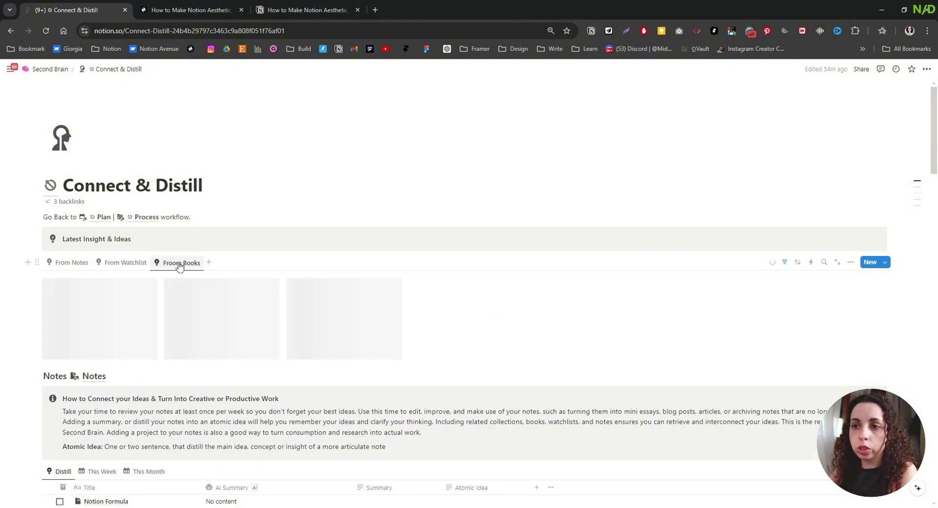
Scroll past Resources, Books and Watchlist to the Review & Declutter section's Review Resources table
scroll(157, 273, "down", 3)
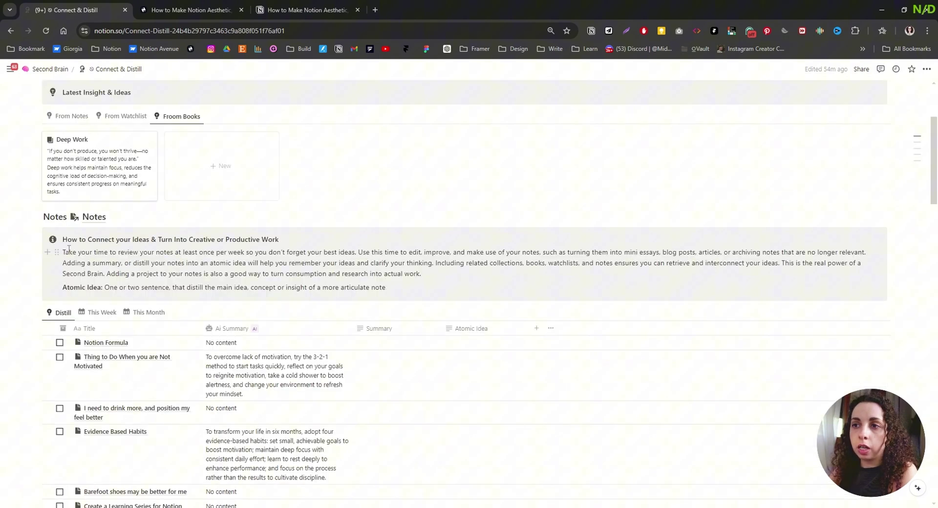
scroll(160, 251, "down", 2)
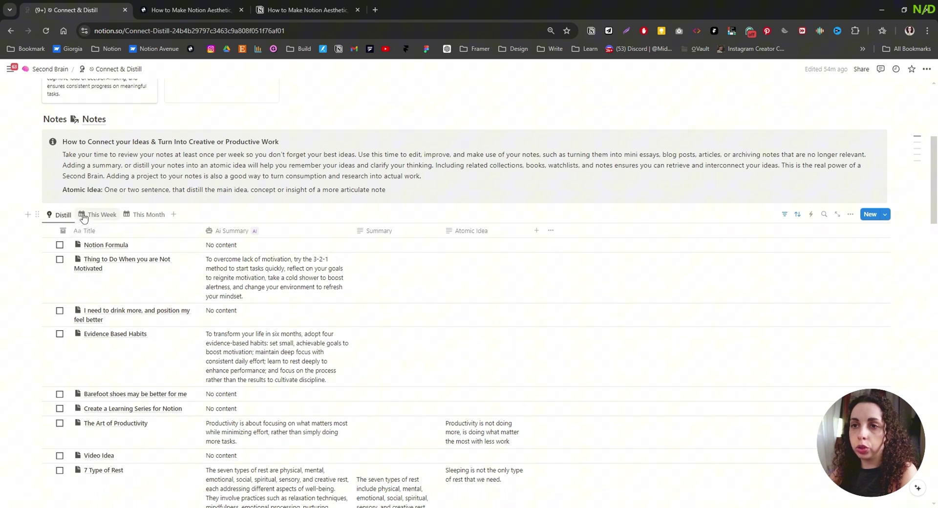
scroll(373, 248, "down", 2)
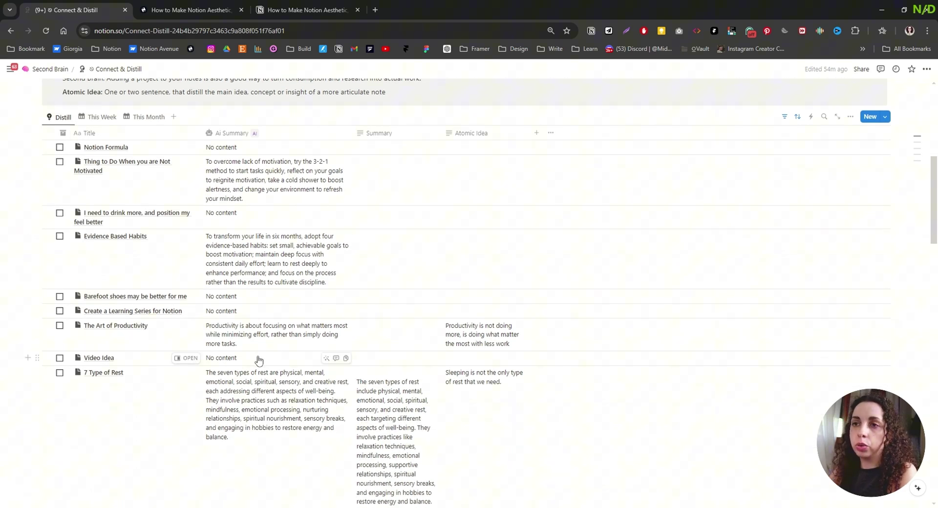
scroll(259, 361, "down", 10)
scroll(90, 222, "up", 13)
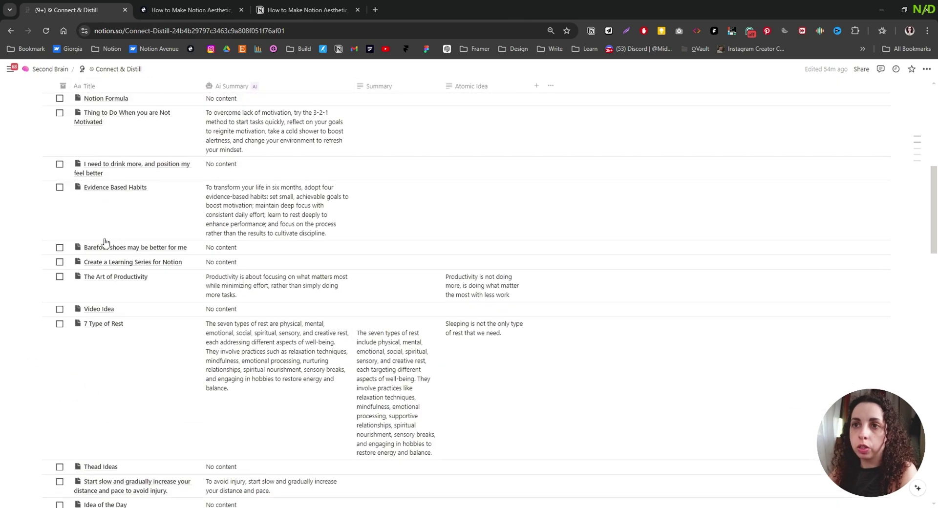
scroll(171, 271, "down", 10)
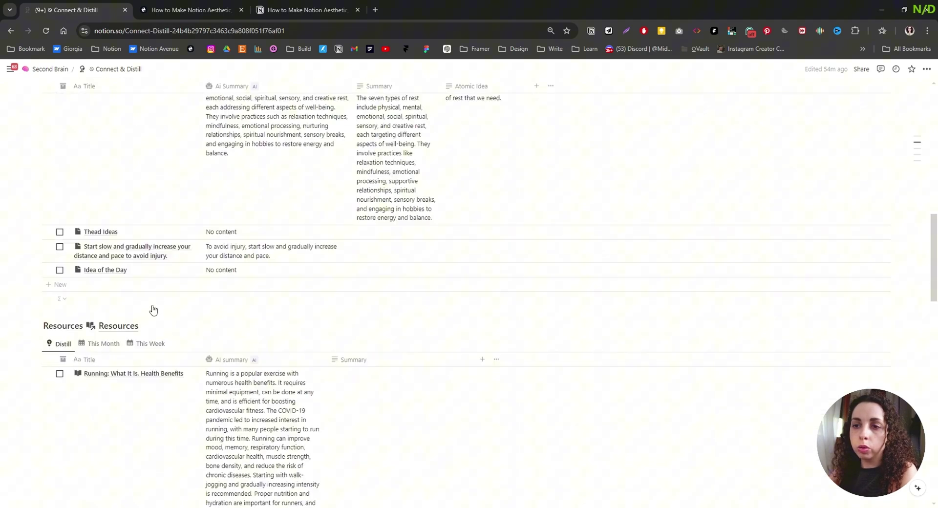
scroll(197, 347, "down", 10)
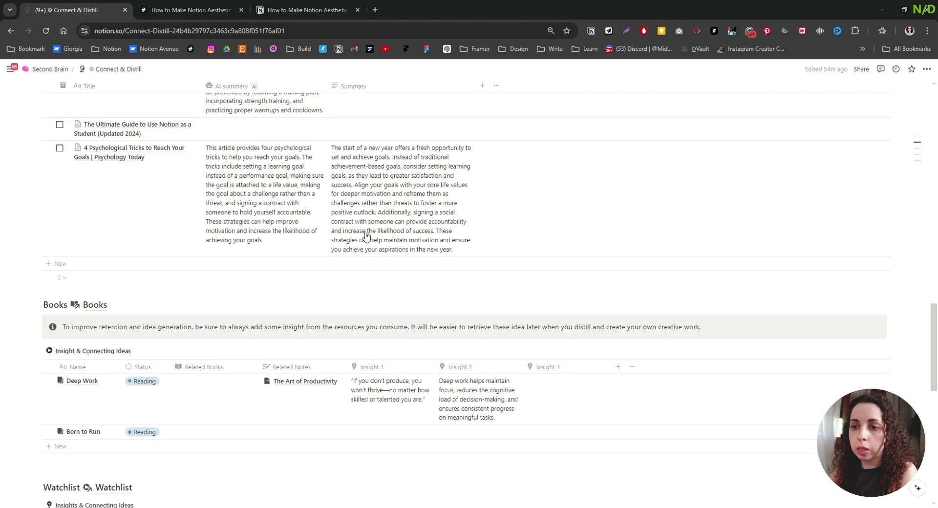
scroll(455, 287, "down", 4)
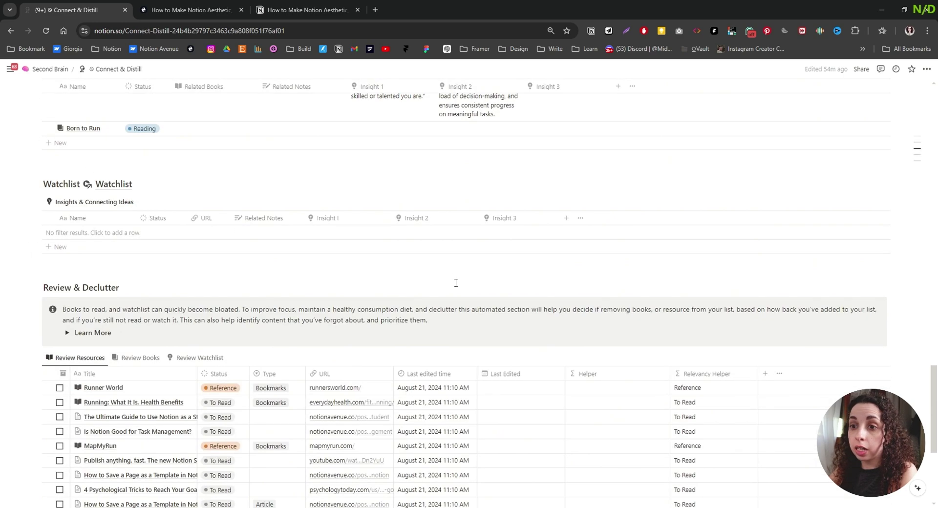
scroll(568, 215, "down", 3)
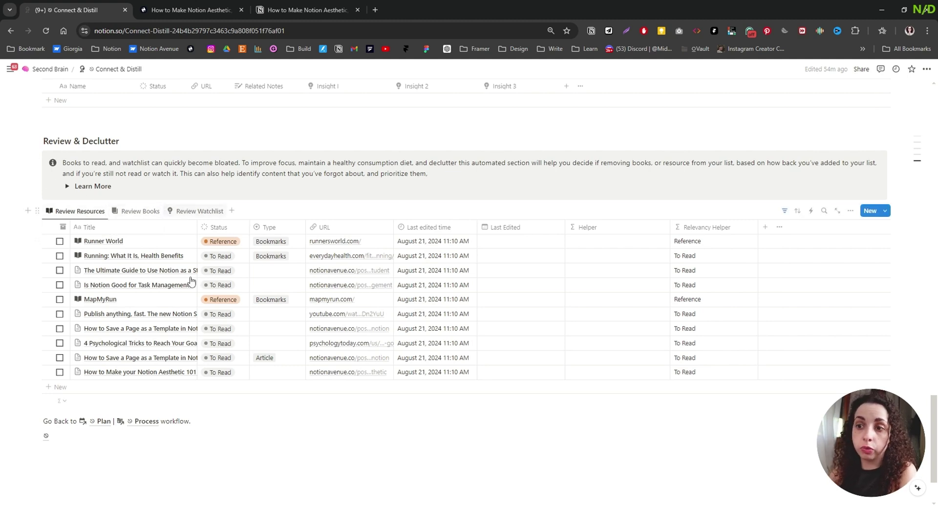
left_click(46, 436)
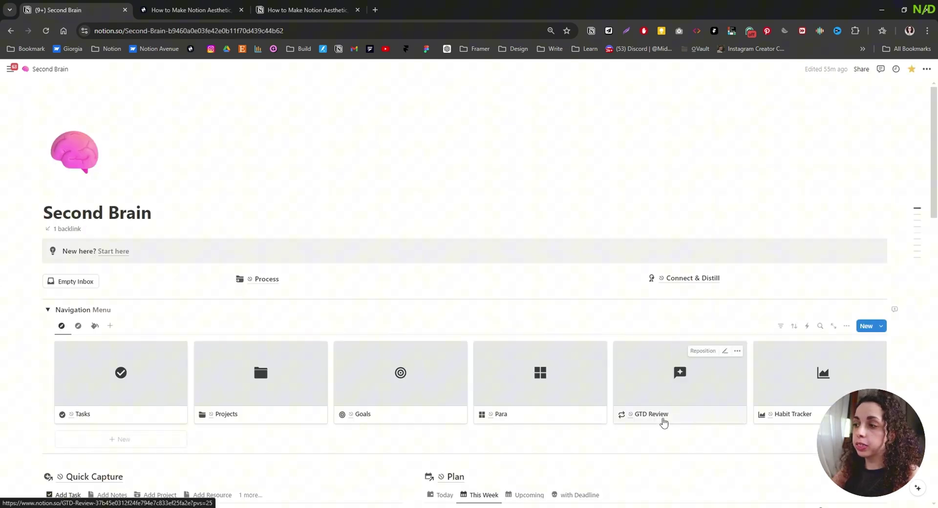
left_click(669, 390)
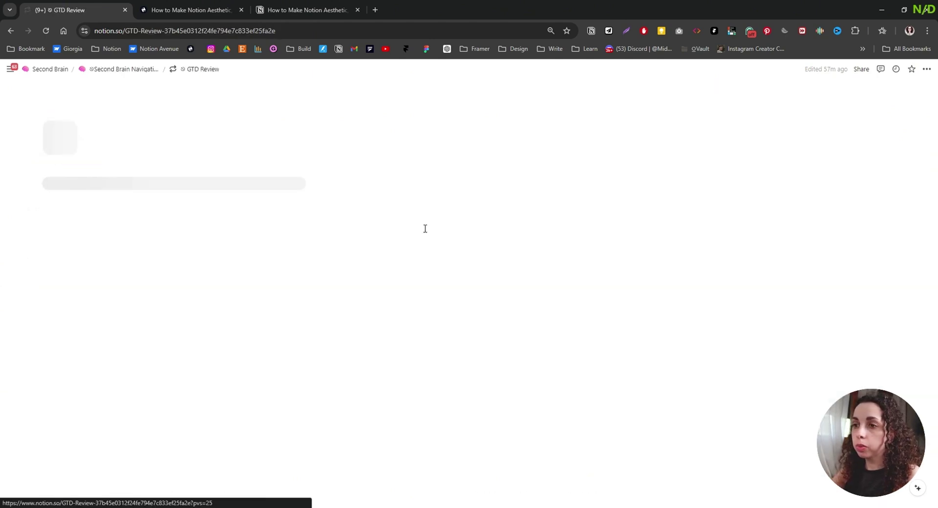
scroll(424, 233, "down", 2)
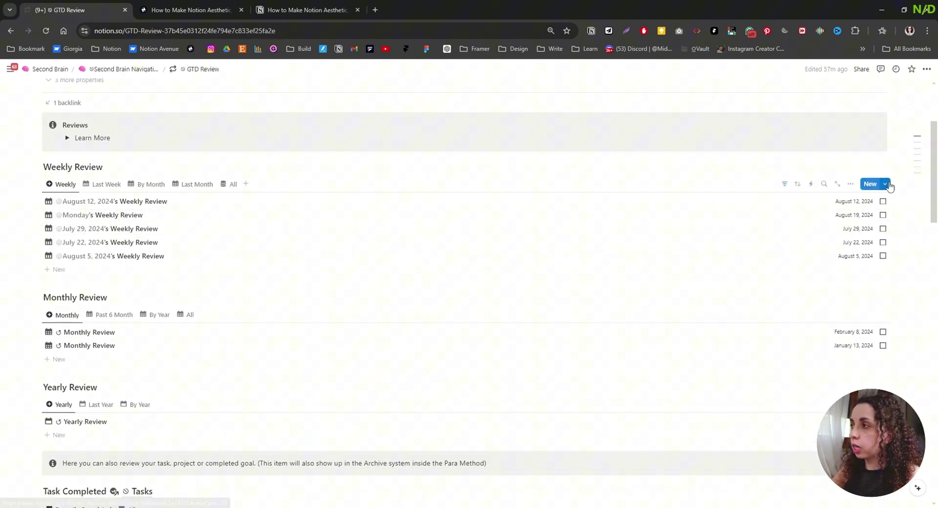
left_click(885, 184)
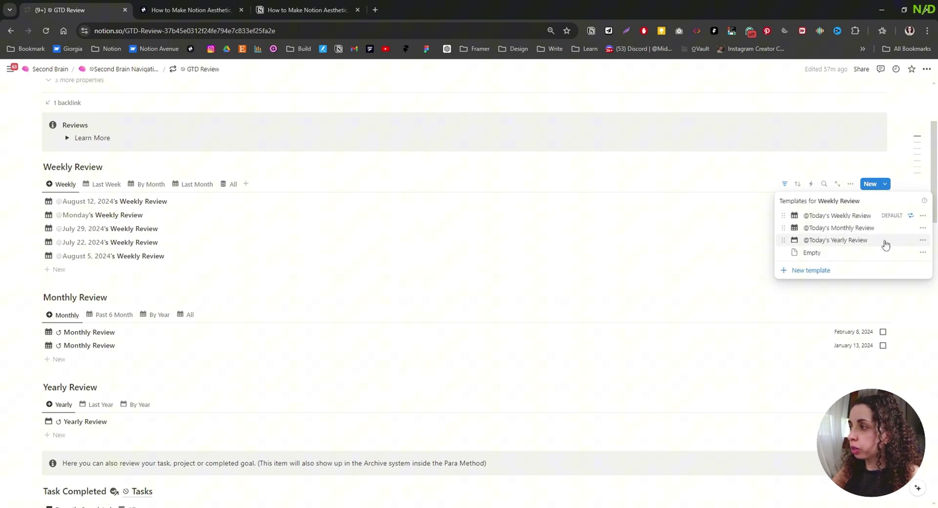
left_click(922, 217)
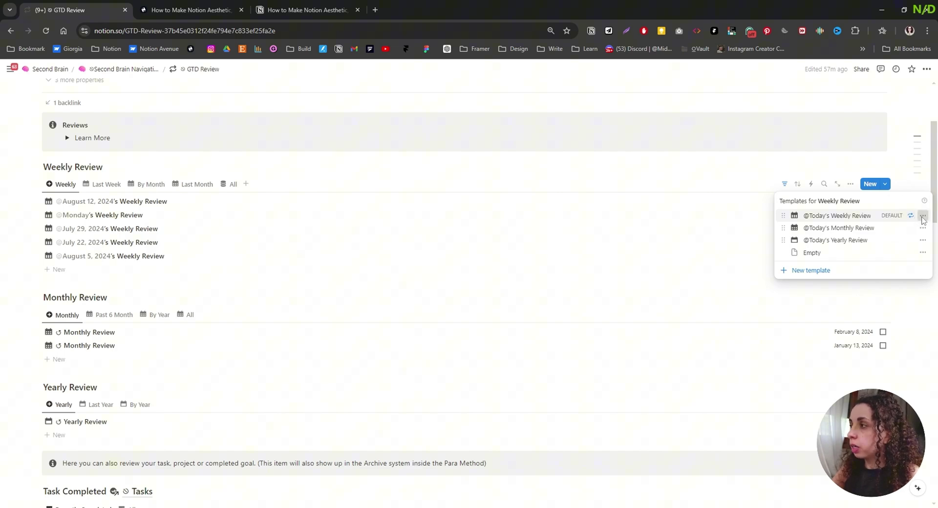
left_click(865, 218)
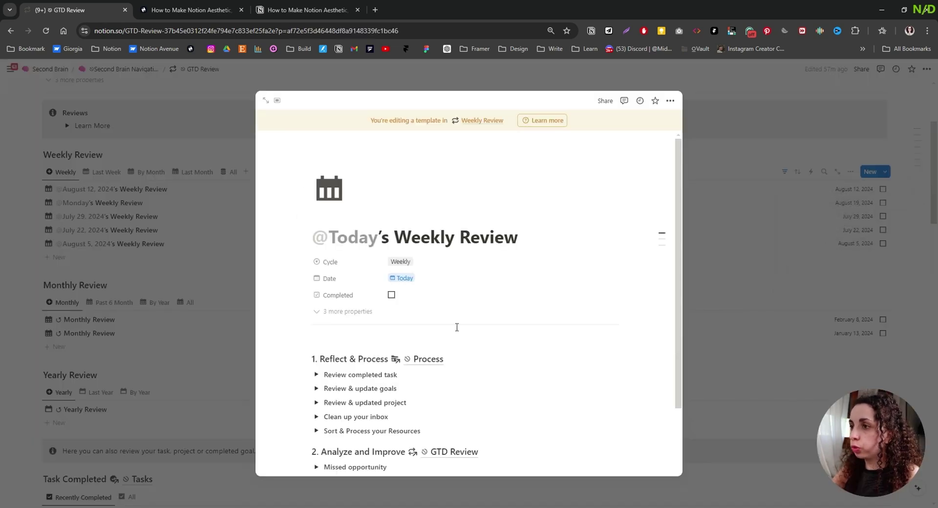
Expand and collapse the Review completed task and Review & updated project toggles
scroll(456, 327, "down", 2)
scroll(383, 278, "up", 2)
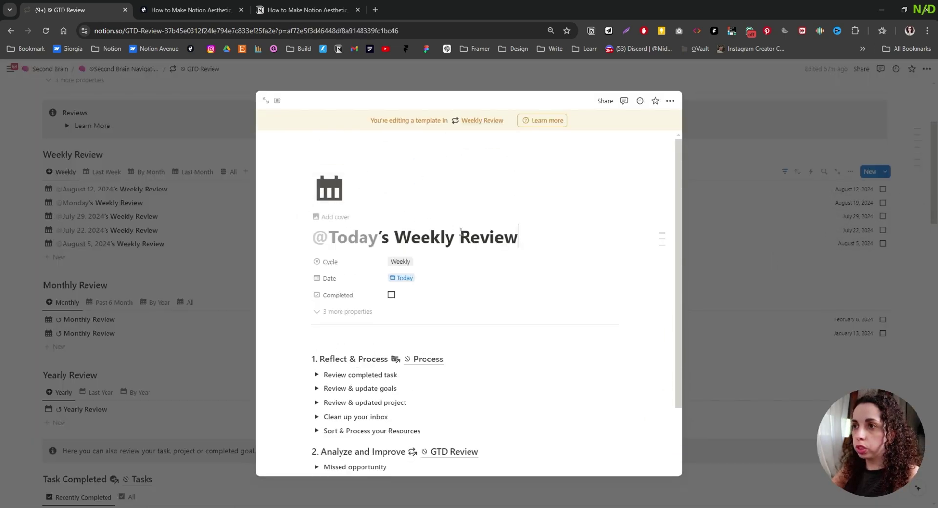
scroll(460, 232, "down", 2)
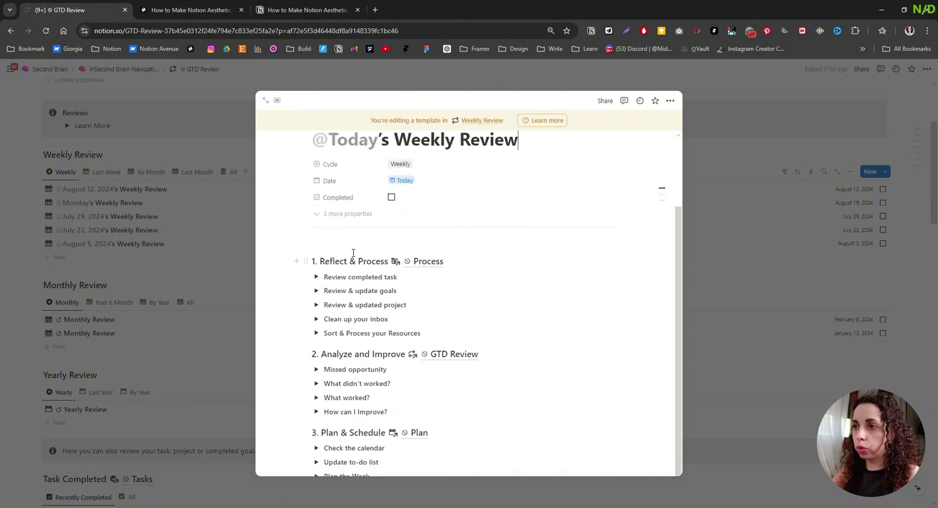
scroll(354, 264, "down", 1)
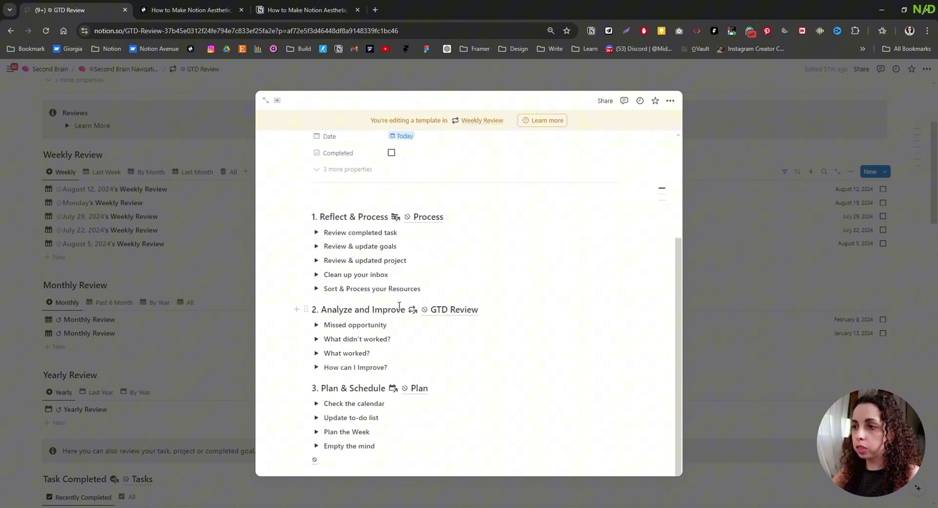
left_click(317, 233)
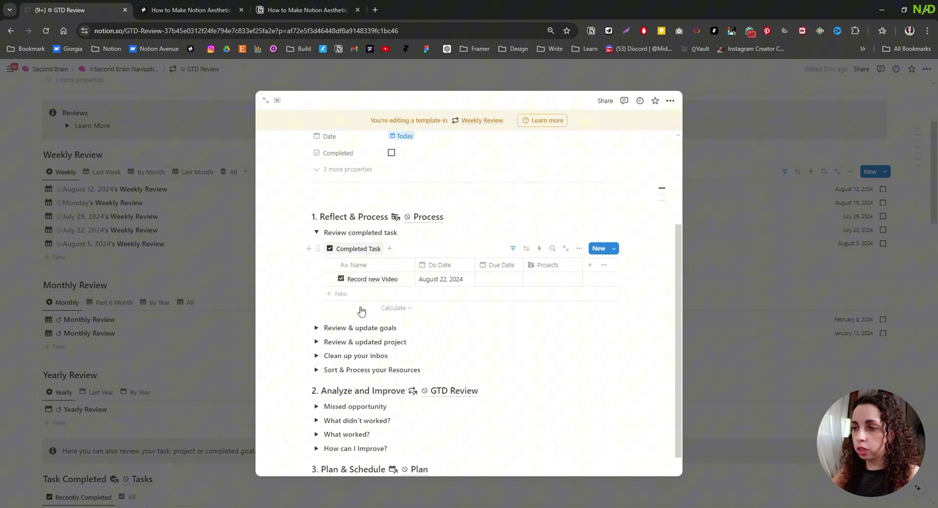
left_click(316, 342)
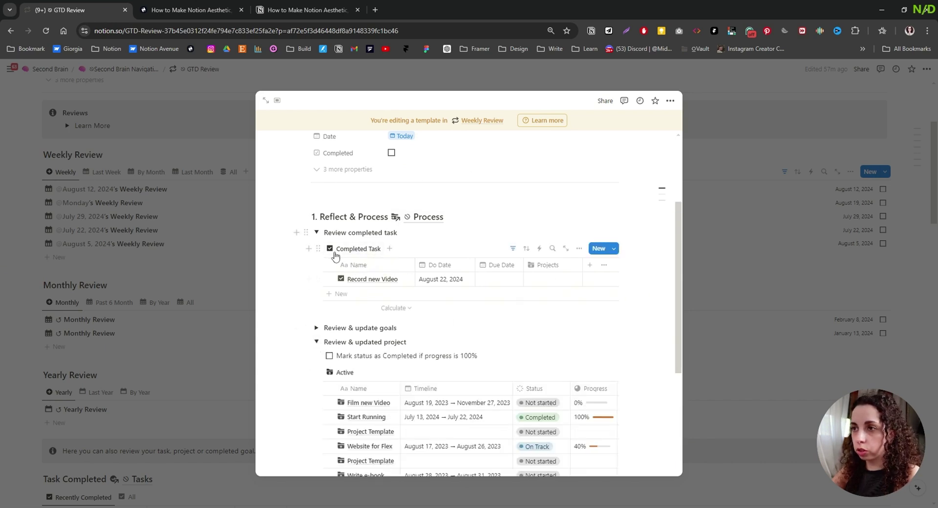
left_click(317, 233)
left_click(317, 260)
scroll(430, 196, "up", 3)
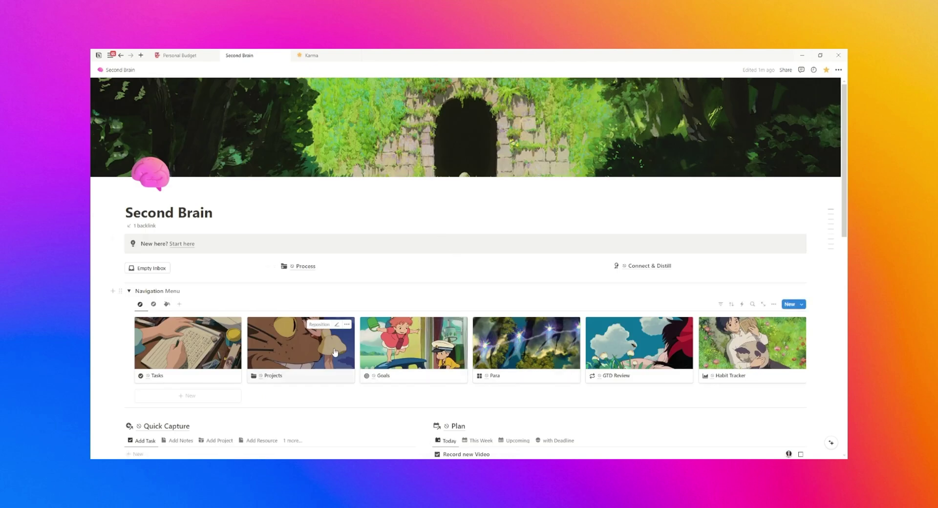
Browse Goals and the Run Half-Maraton goal, then check off all of today's habits in Habit Tracker
left_click(396, 350)
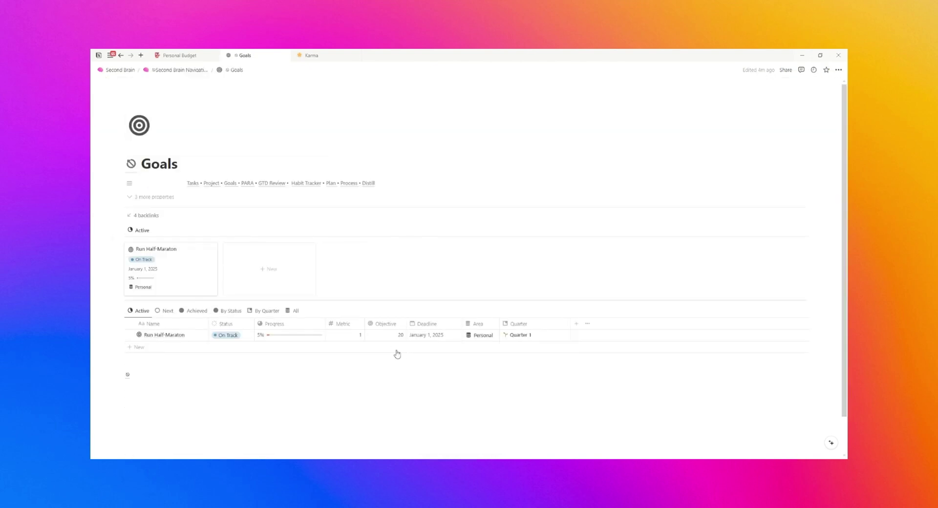
left_click(156, 249)
left_click(177, 413)
left_click(794, 230)
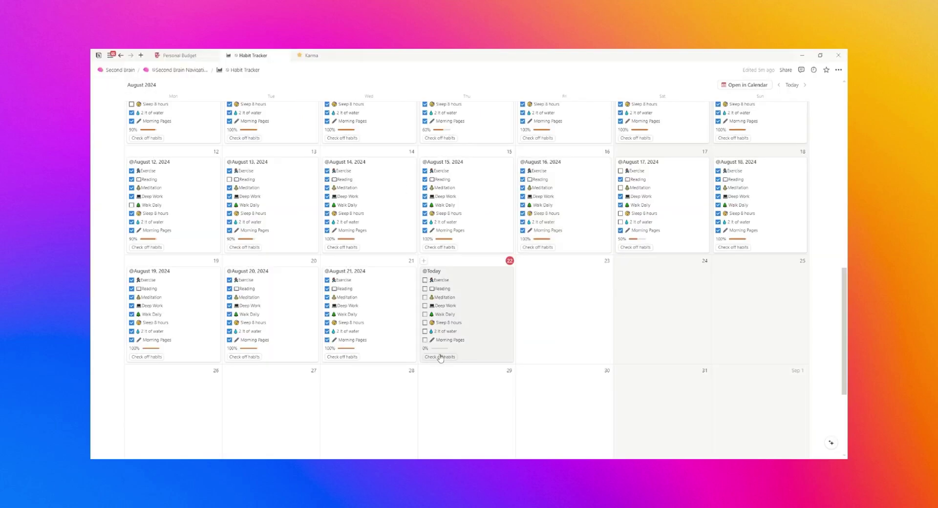
left_click(439, 357)
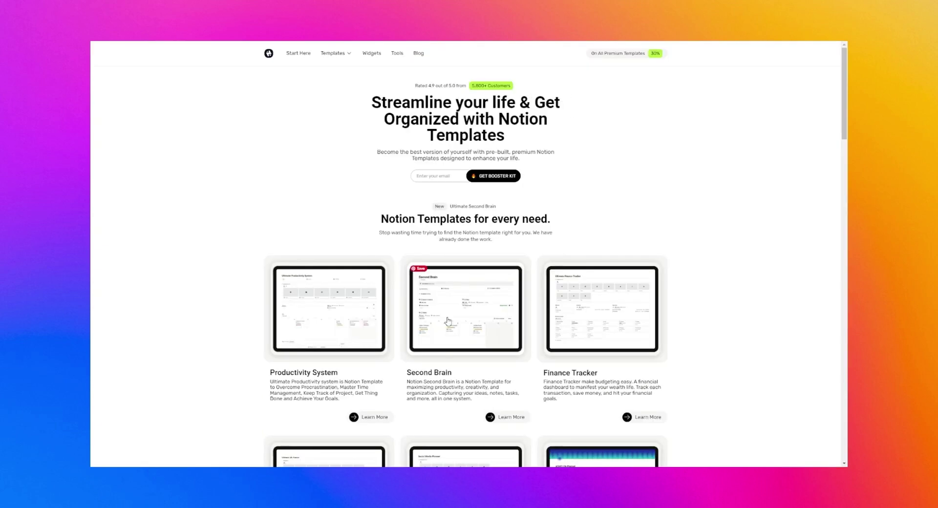
Open the Second Brain template page and start buying the Premium version
left_click(449, 320)
scroll(409, 174, "down", 20)
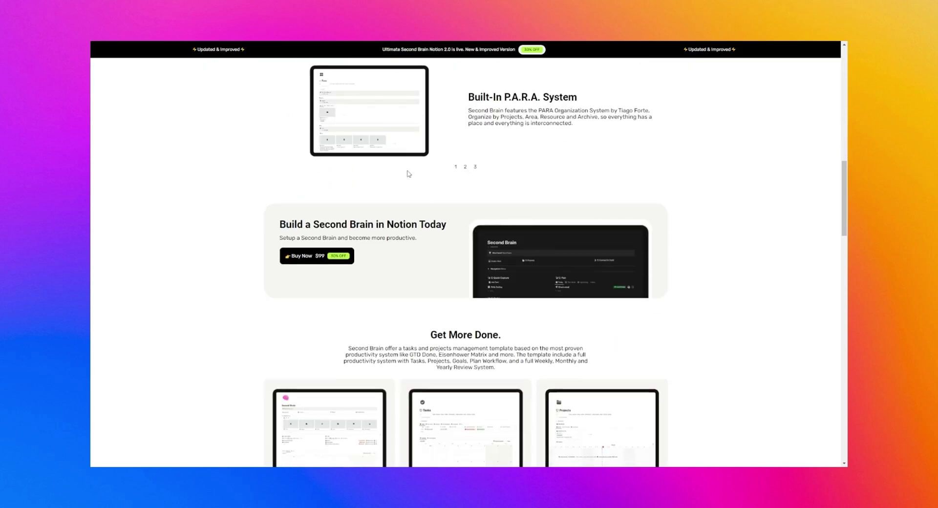
left_click(386, 270)
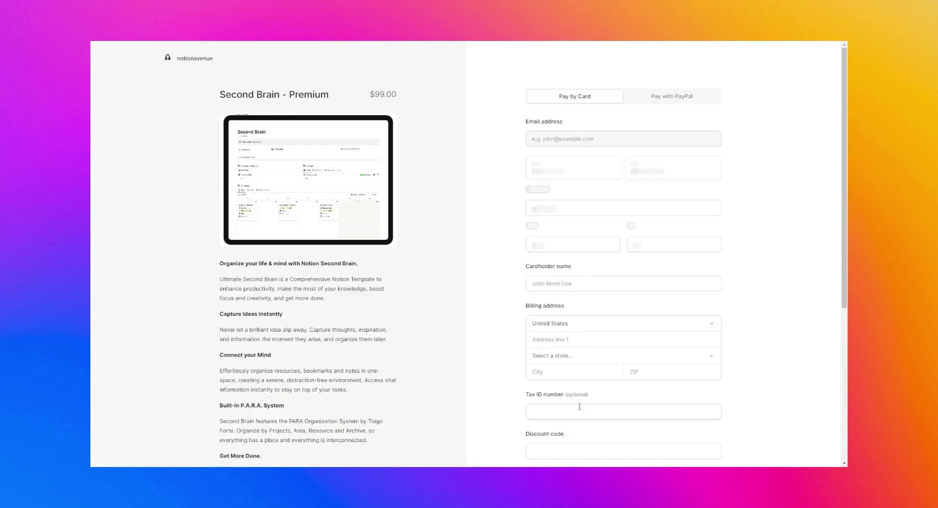
Apply discount code YOUTUBE50 at checkout, cutting the $99.00 total to $49.50
scroll(564, 340, "down", 3)
left_click(564, 317)
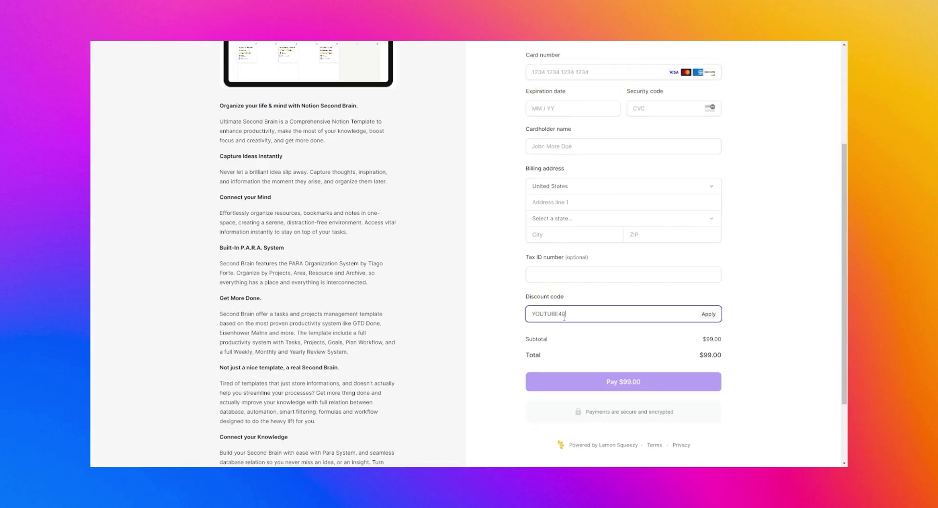
type("YOUTUBE50")
left_click(708, 314)
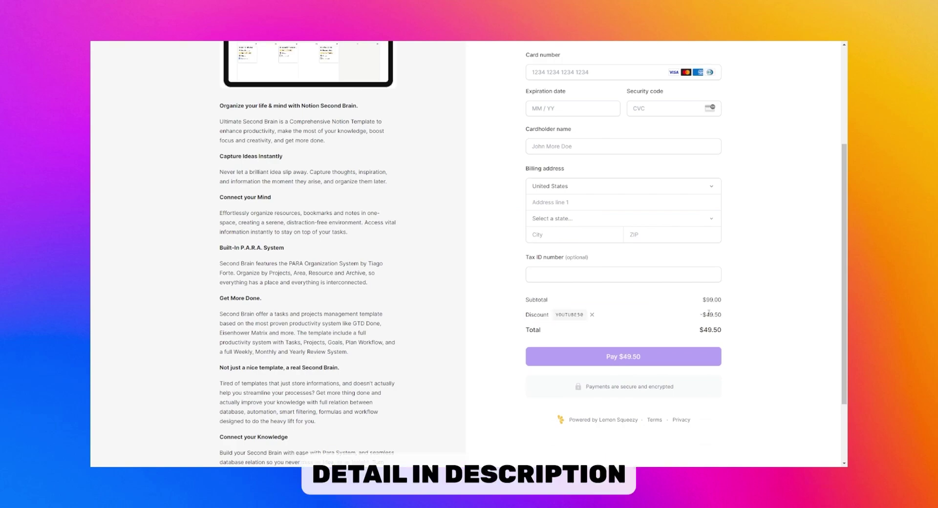